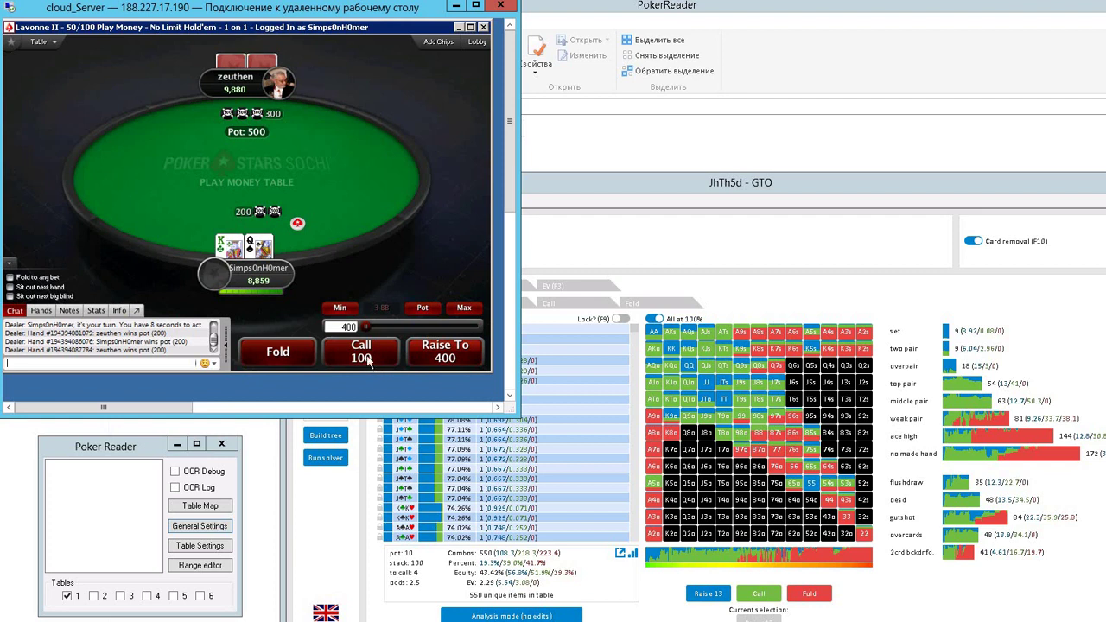
Step: Call the opponent's 100-chip raise preflop and the 100-chip bets on the flop, turn and river with king-queen
left_click(383, 366)
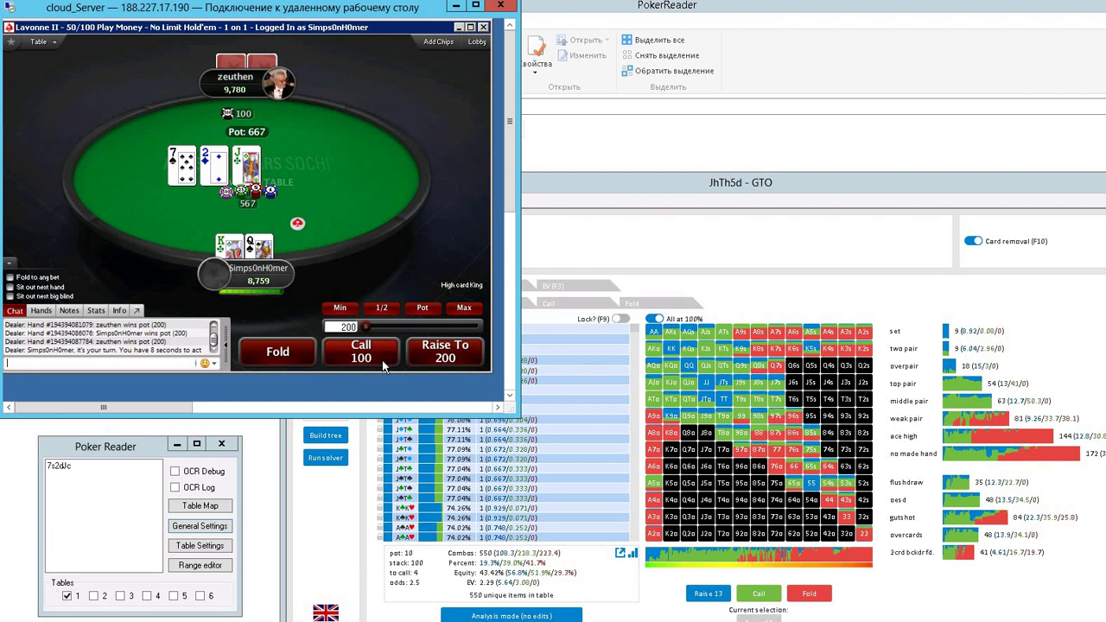
left_click(384, 367)
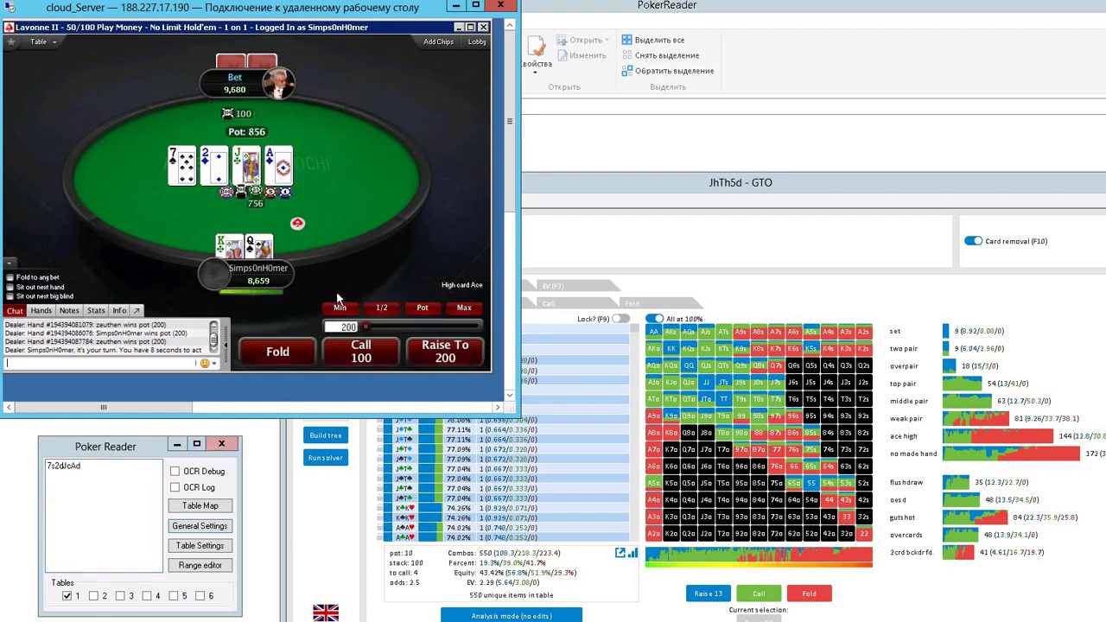
left_click(356, 349)
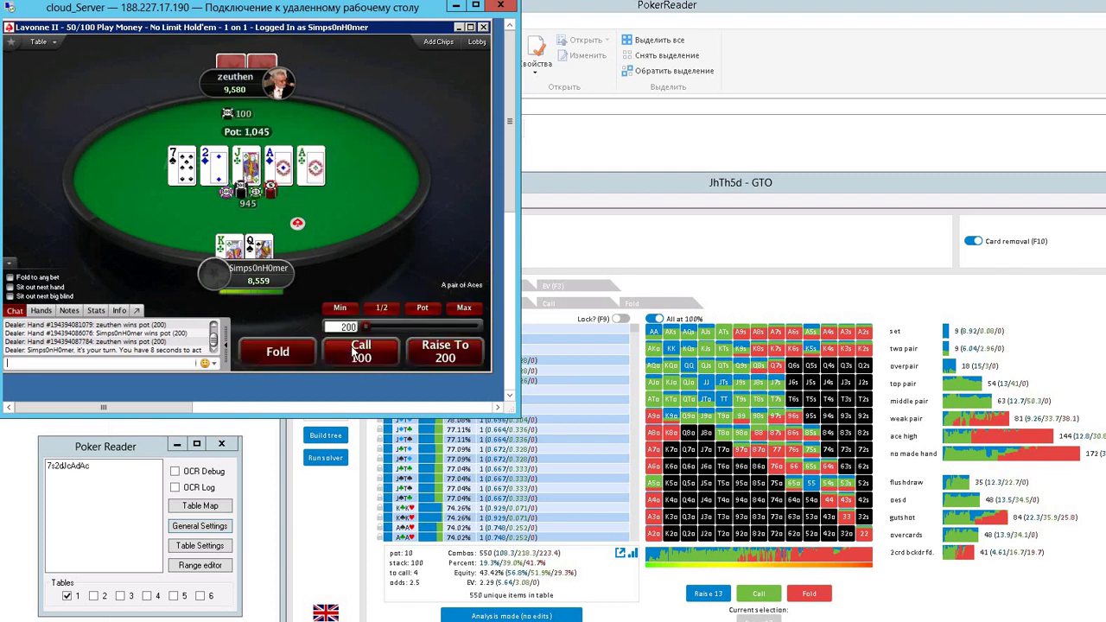
left_click(357, 349)
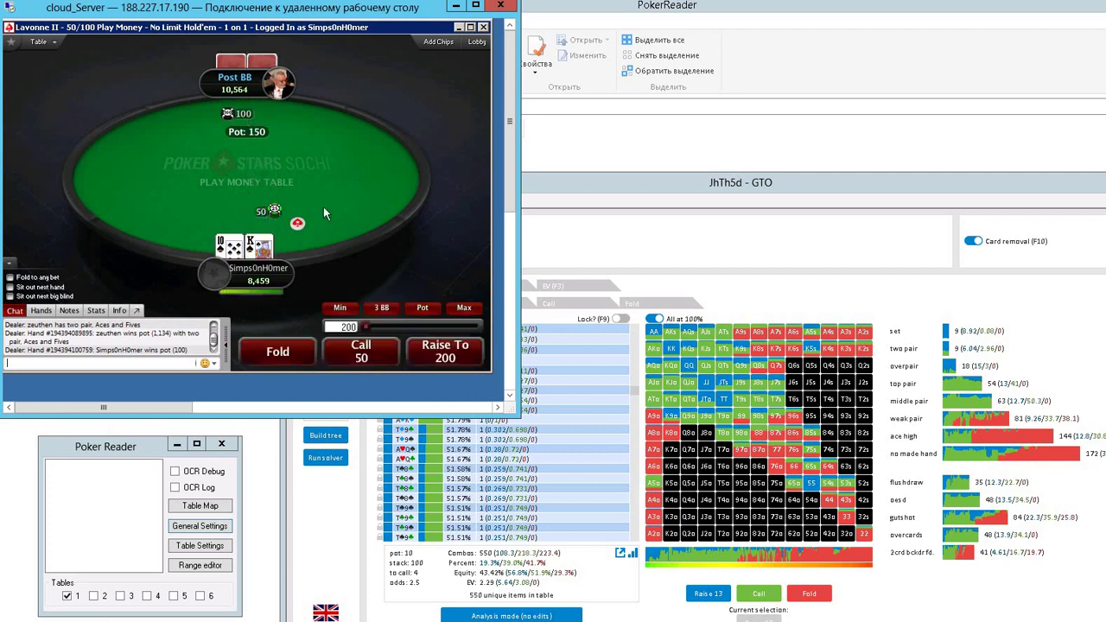
Step: Raise to 200 with king-ten, and open Poker Reader's general settings in a spot clear of the poker table
left_click(445, 351)
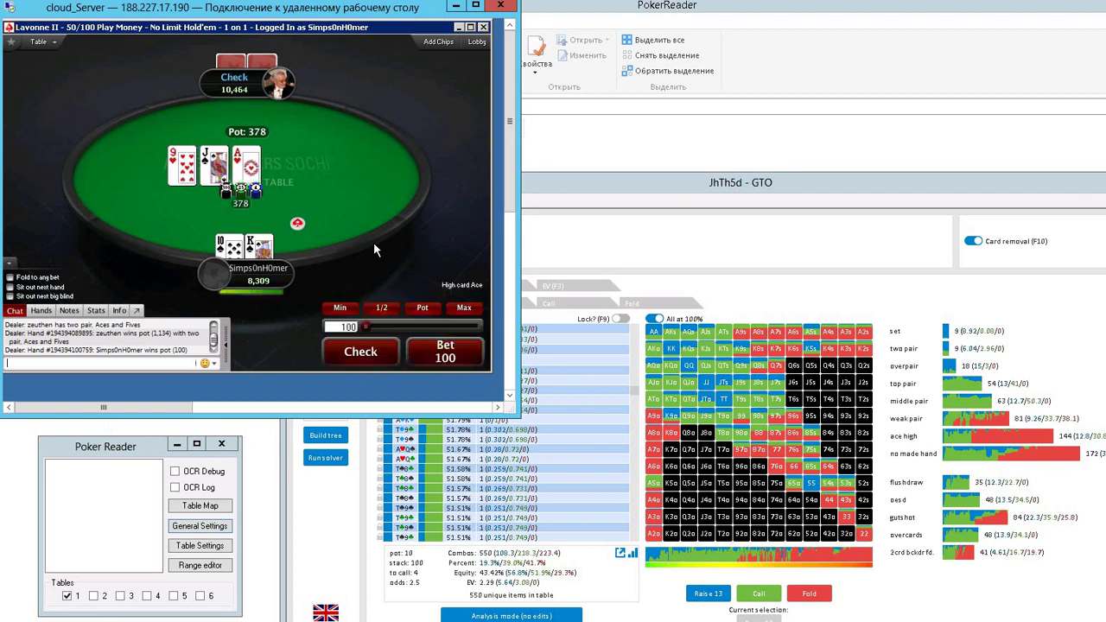
left_click(178, 527)
left_click_drag(125, 22, 738, 54)
Step: Bet half the pot on the 9-J-A flop with king-ten
left_click(381, 308)
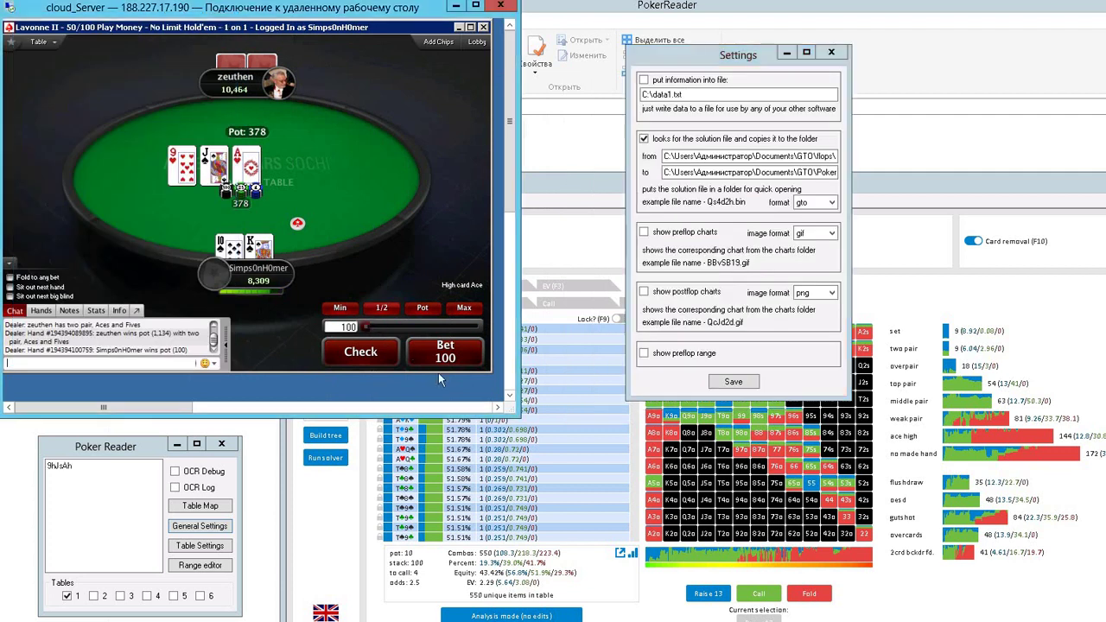
left_click(445, 351)
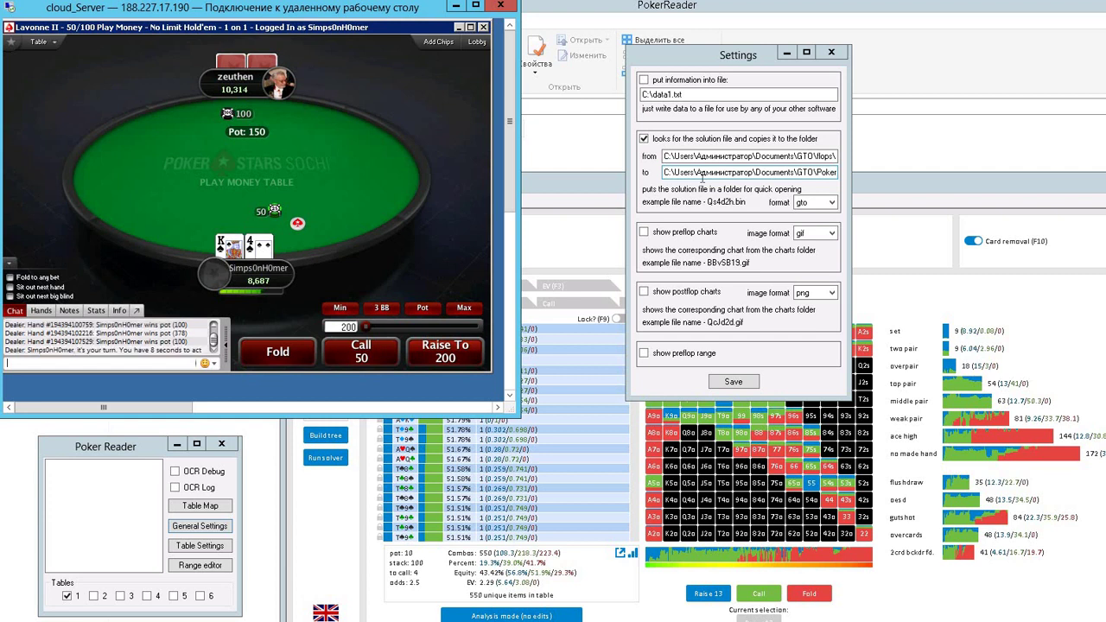
Step: Play king-four by raising to 200, betting half the pot on the flop, calling 735 on the turn and folding the river
left_click(436, 356)
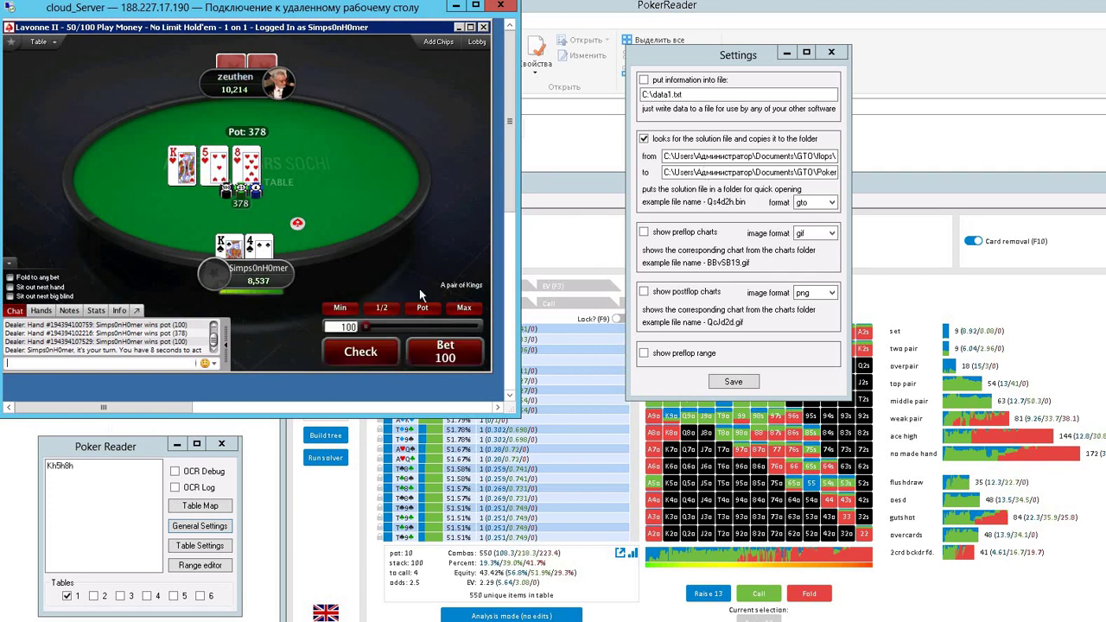
left_click(381, 308)
left_click(444, 350)
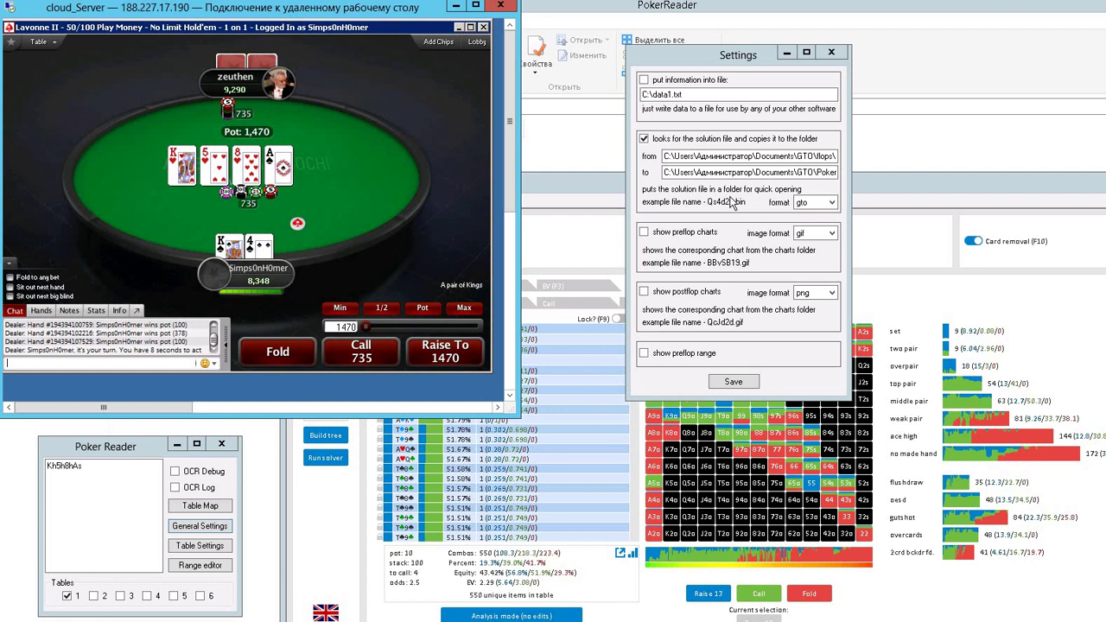
left_click(365, 354)
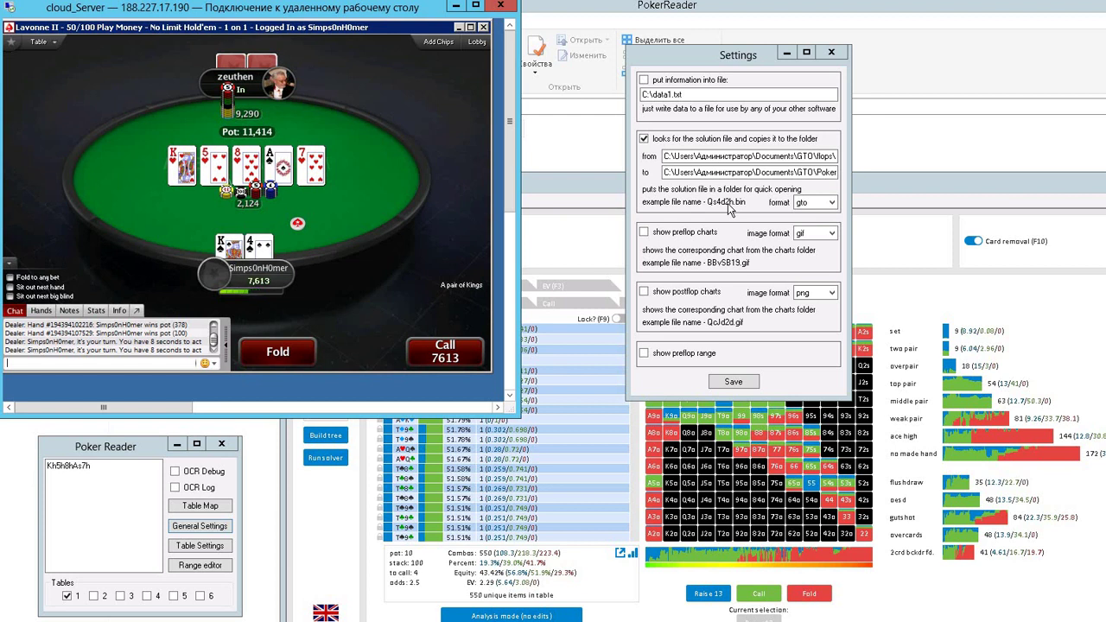
left_click(275, 355)
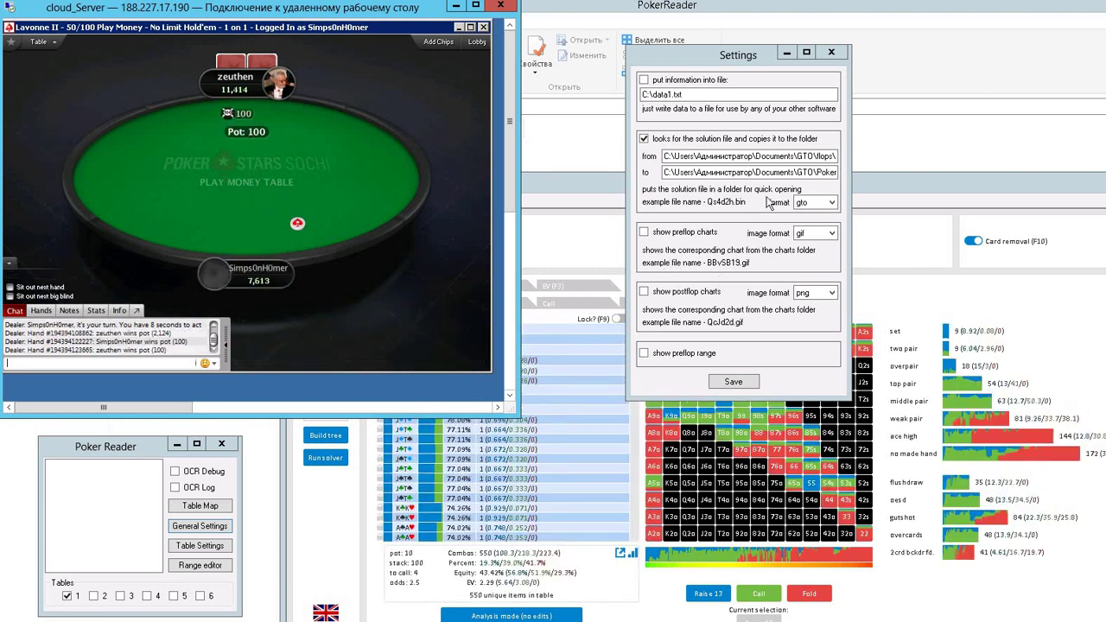
Step: Check the flop and turn with jack-six on the 3-K-A-K board
left_click(717, 154)
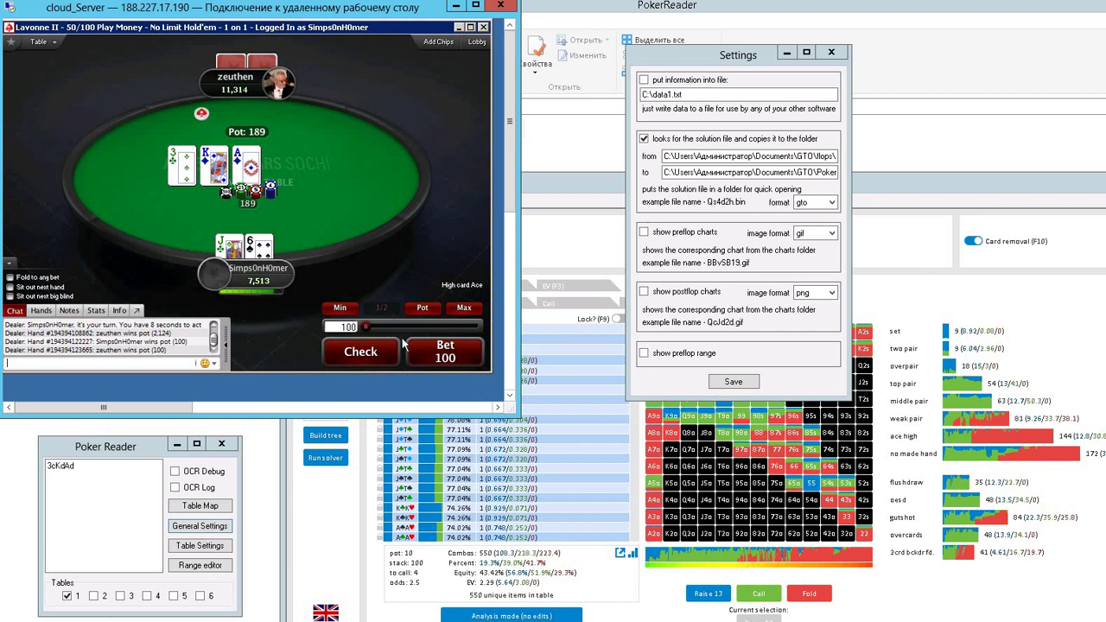
left_click(370, 356)
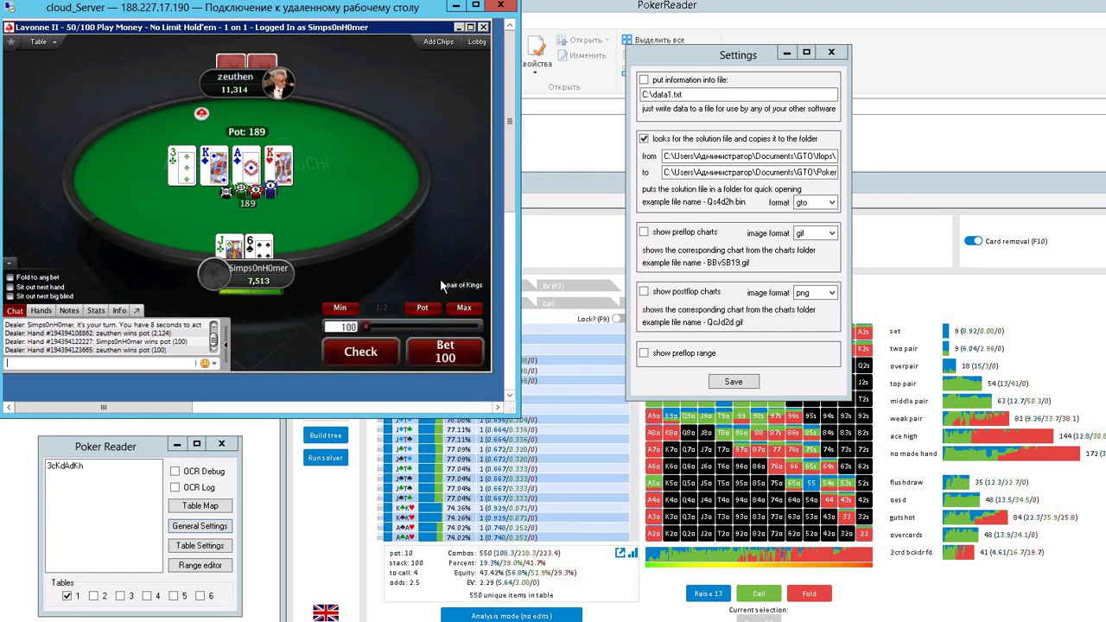
left_click(345, 366)
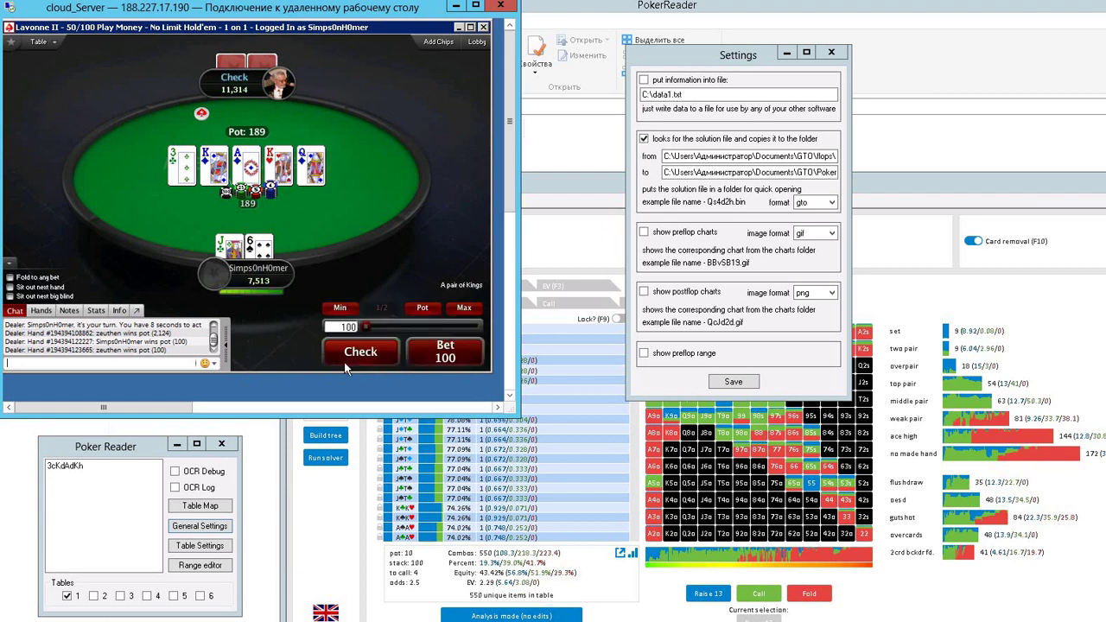
Step: Check the river with jack-six, and save the general settings with gto kept as the solution file format
left_click(828, 204)
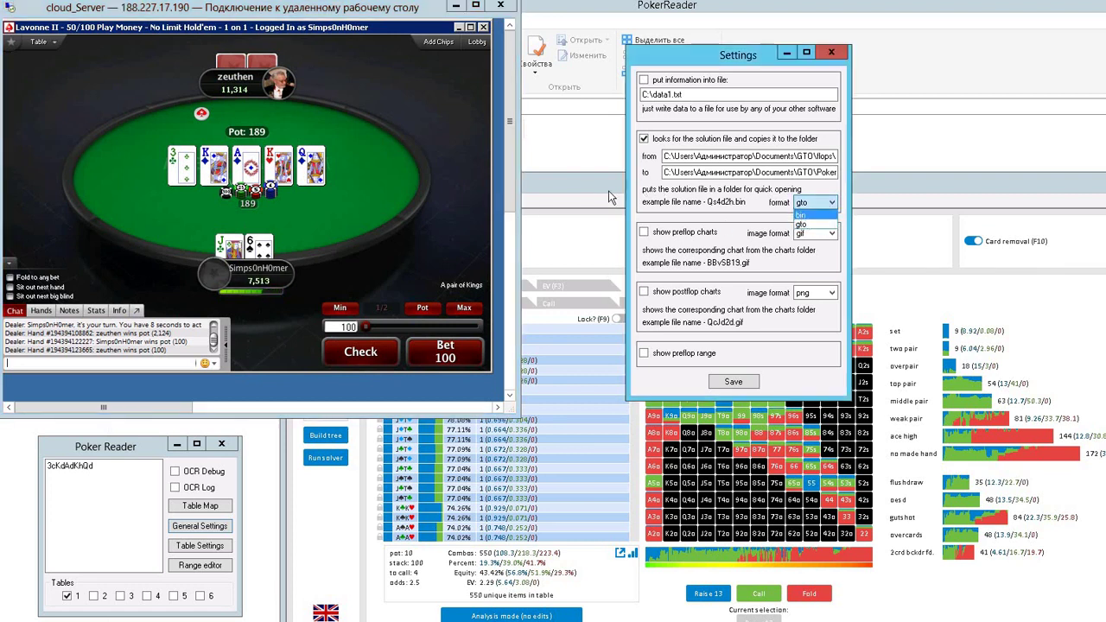
left_click(767, 210)
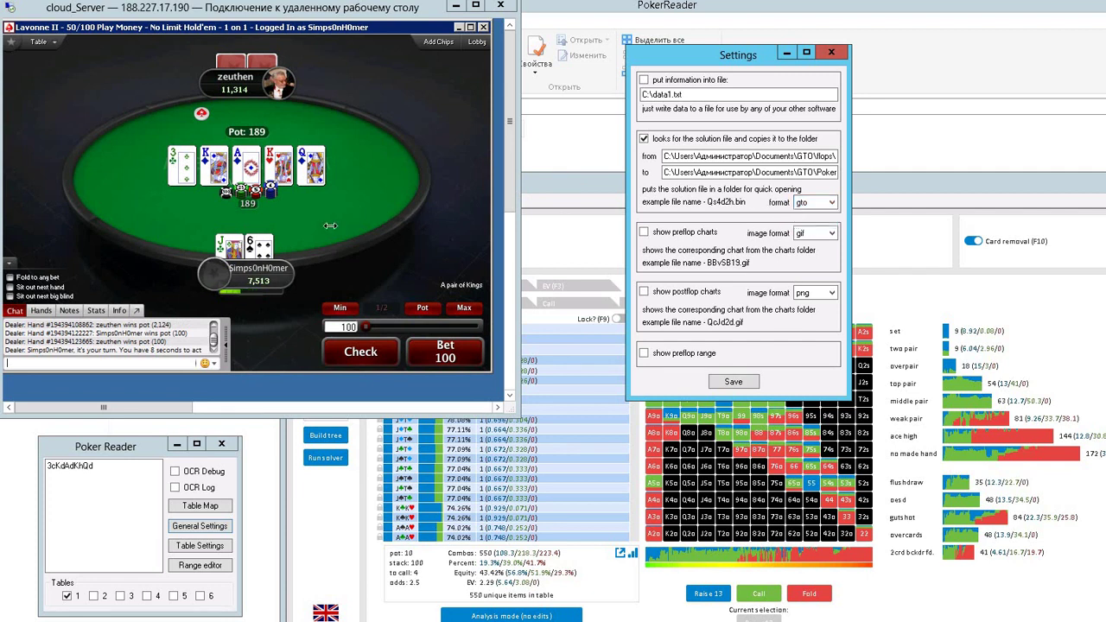
left_click(361, 352)
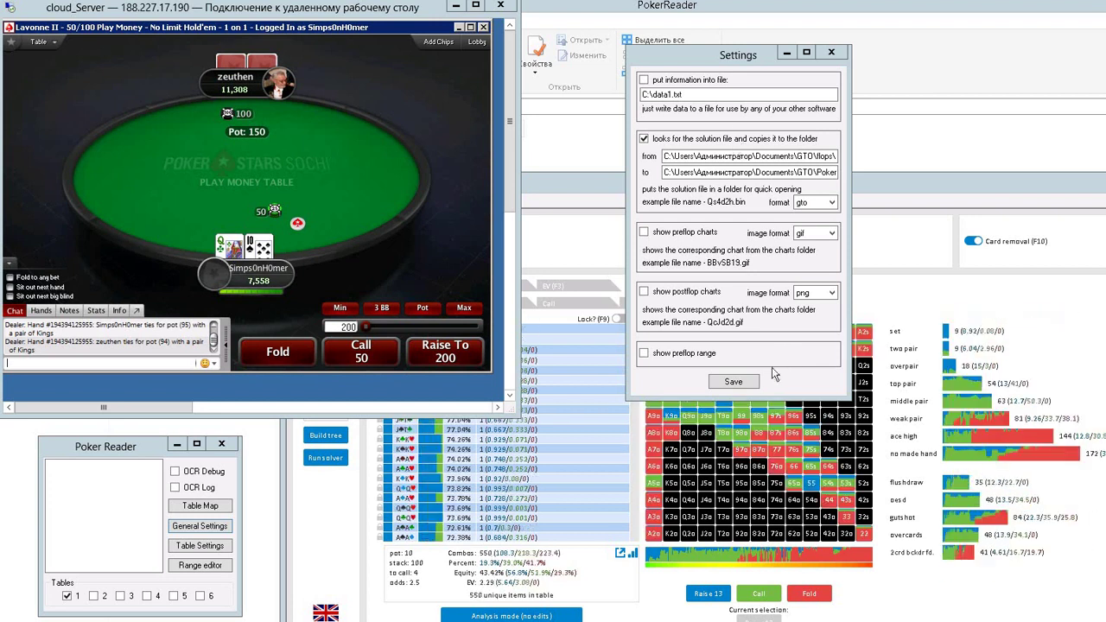
left_click(741, 382)
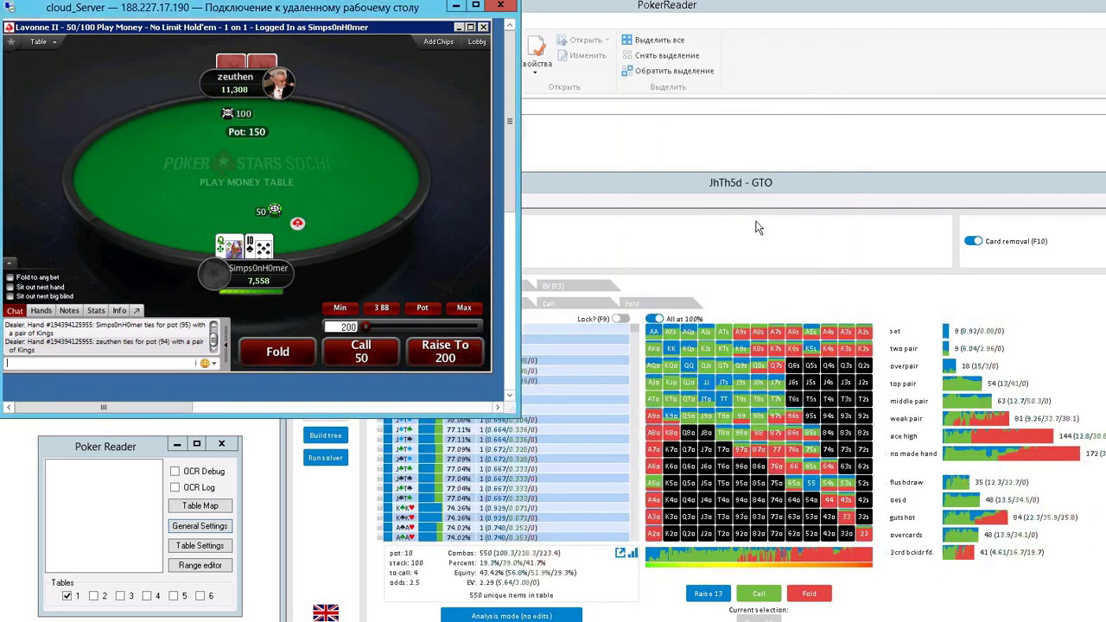
Step: Switch to the GTO solver window and view its settings options
left_click(760, 187)
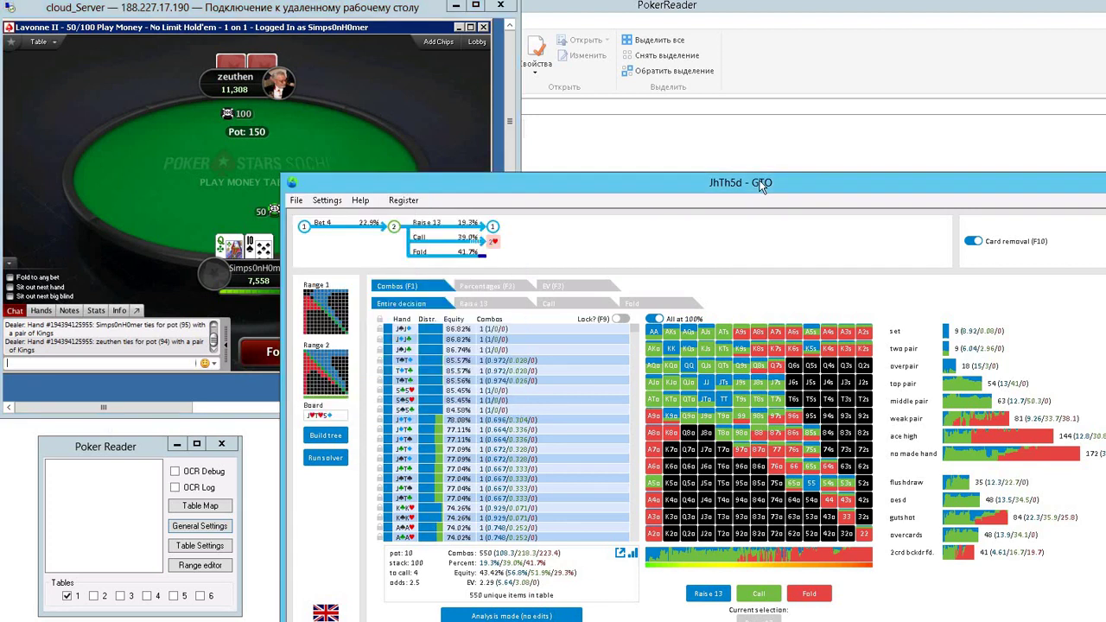
left_click(327, 202)
mouse_move(359, 213)
mouse_move(326, 201)
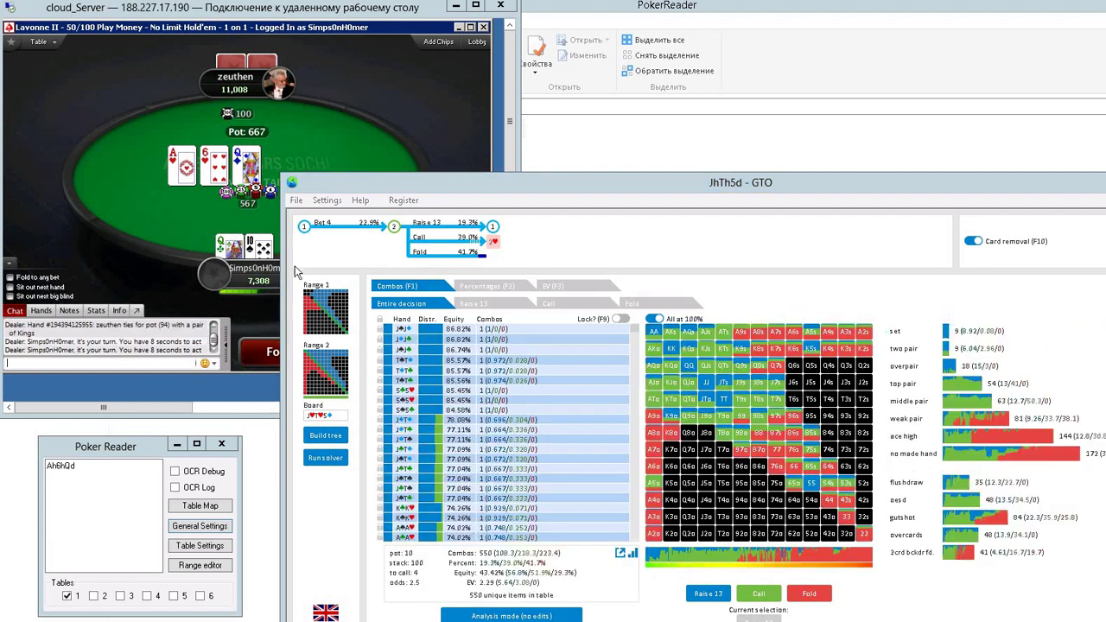
Step: Call 100 on the flop and 756 on the turn with queen-ten, and save the table settings with only board reading enabled
left_click(391, 356)
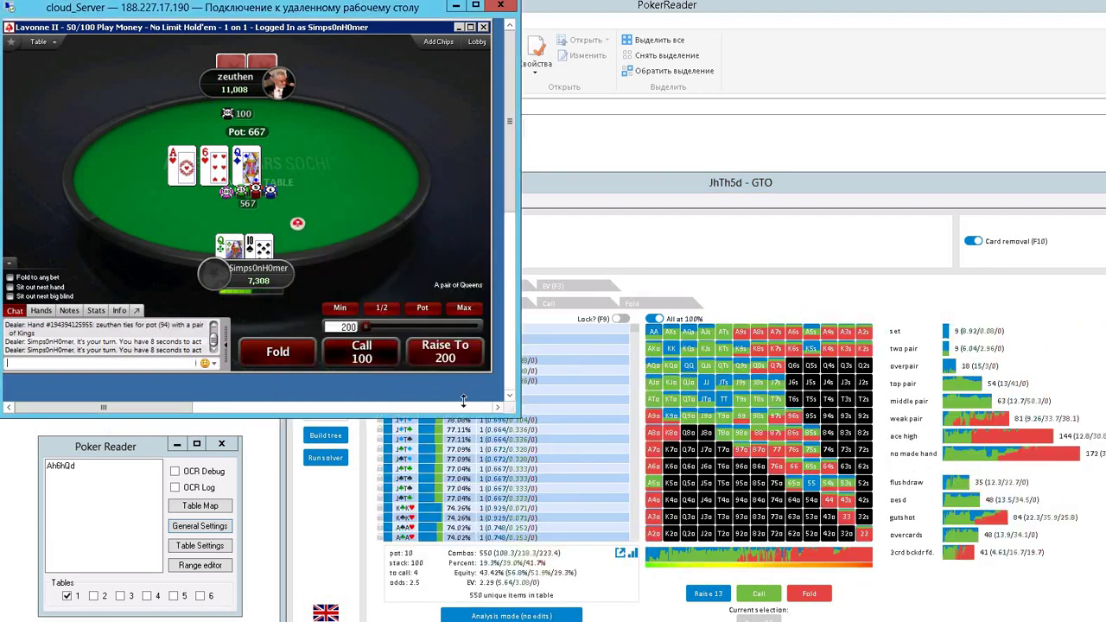
left_click(201, 546)
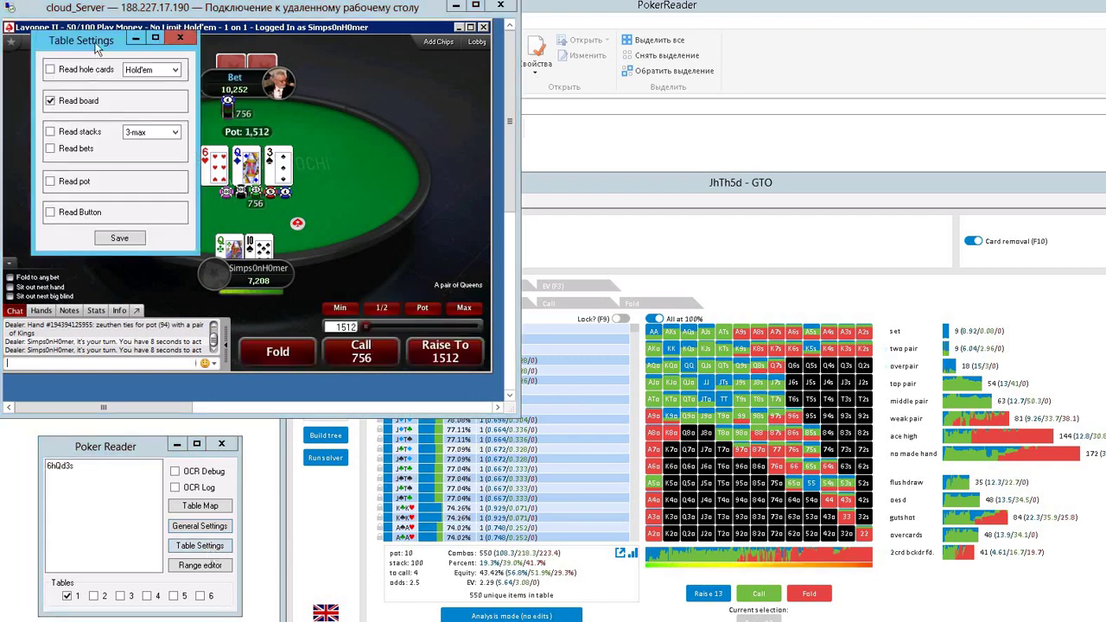
left_click_drag(175, 64, 677, 81)
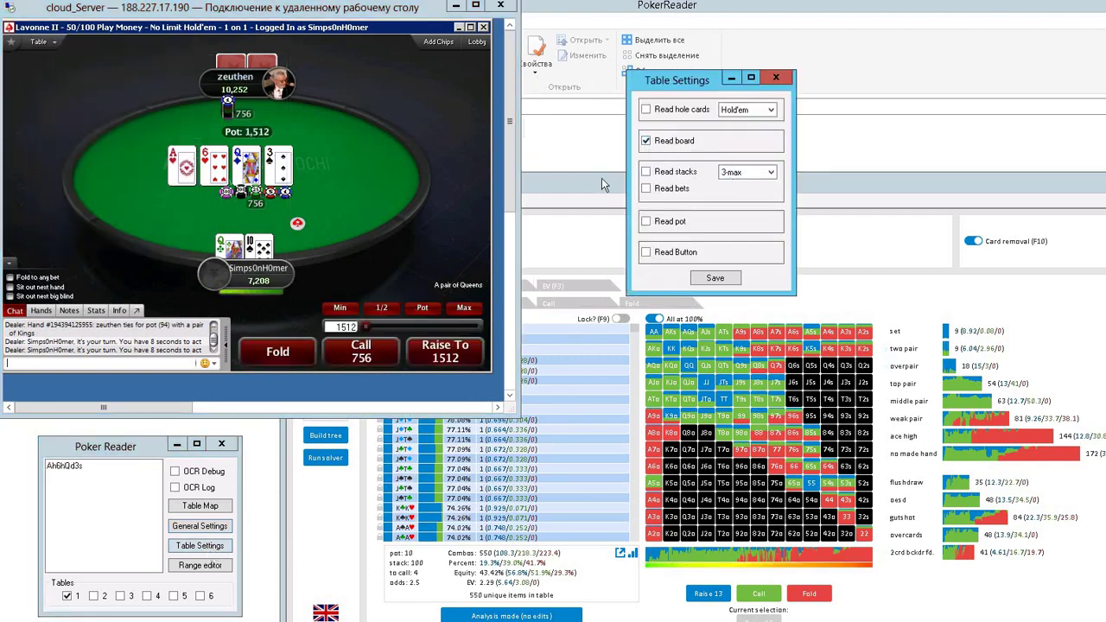
left_click(363, 354)
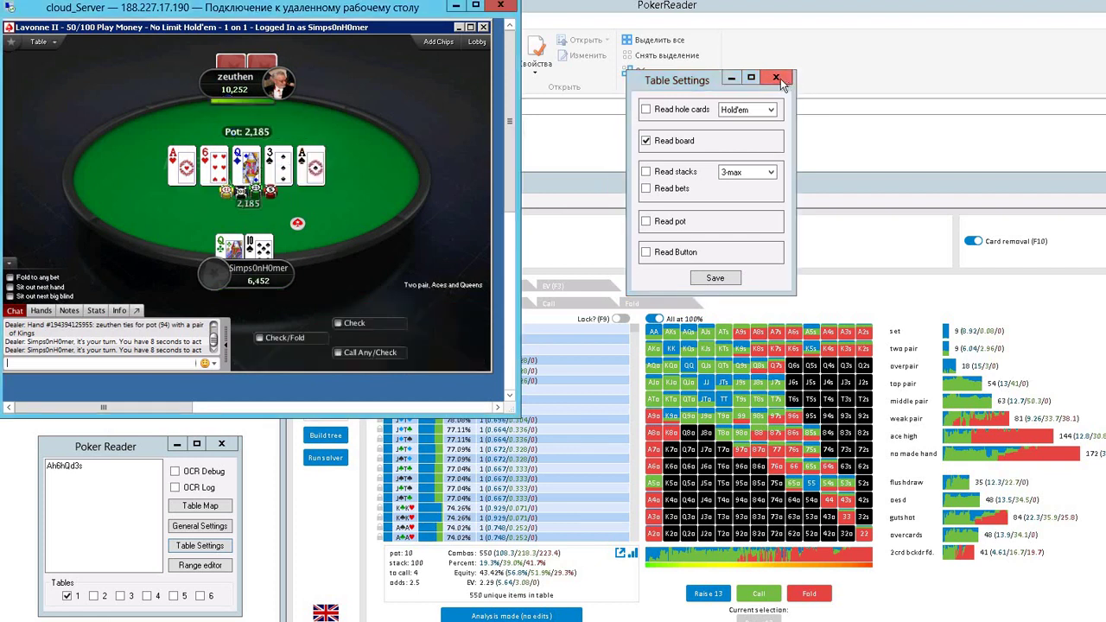
left_click(714, 279)
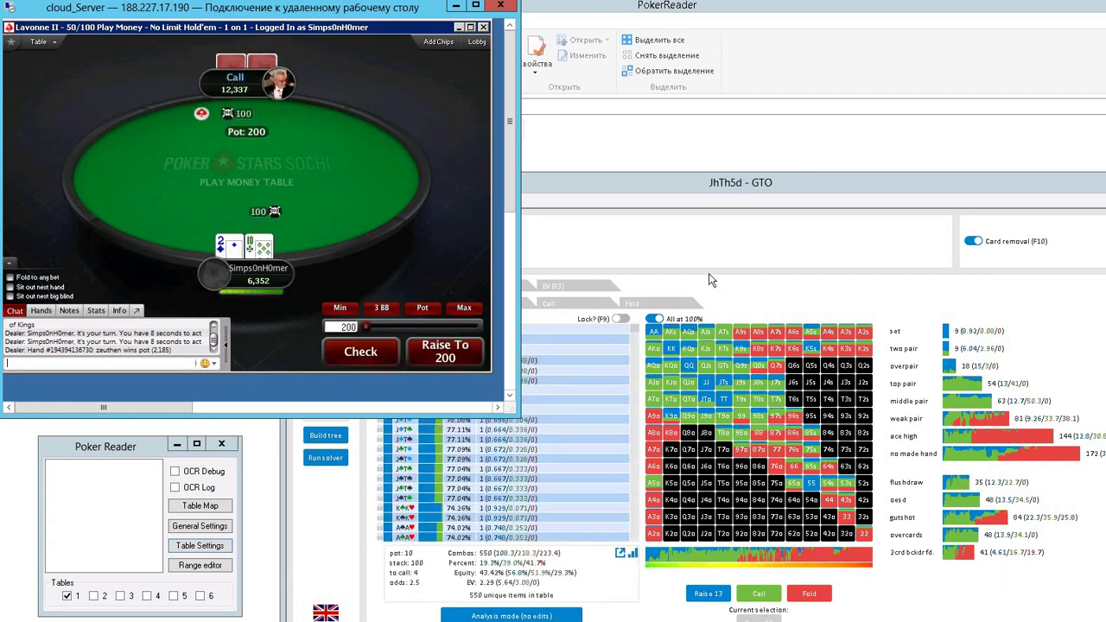
Step: Check preflop with ten-two, and open the Qs7d3h solution from the PokerReader folder in GTO
left_click(373, 362)
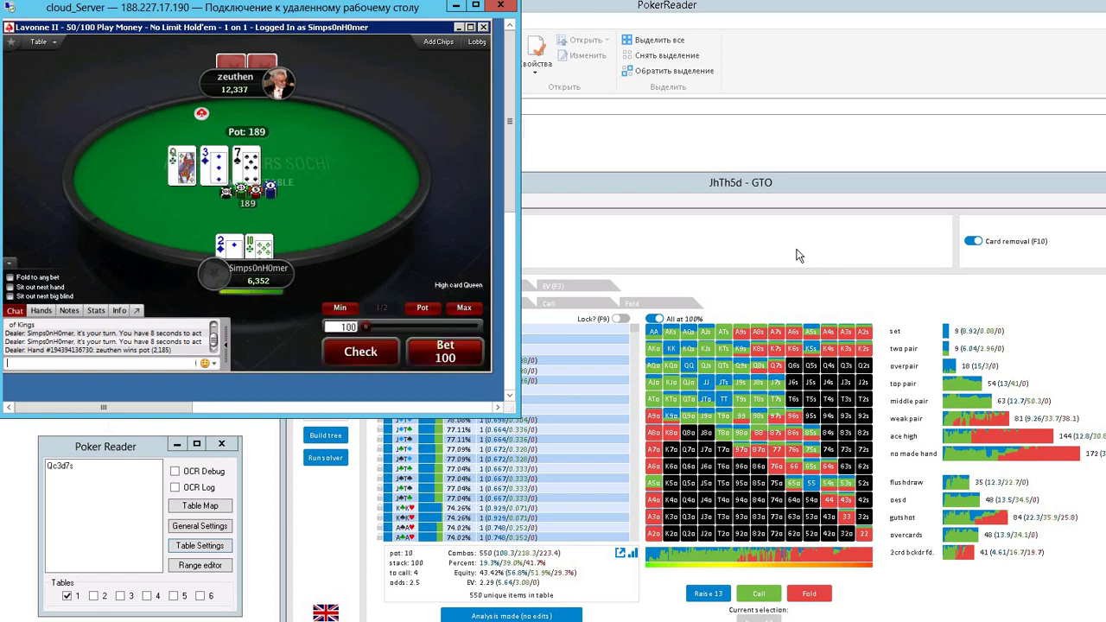
left_click(809, 251)
key("ctrl+o")
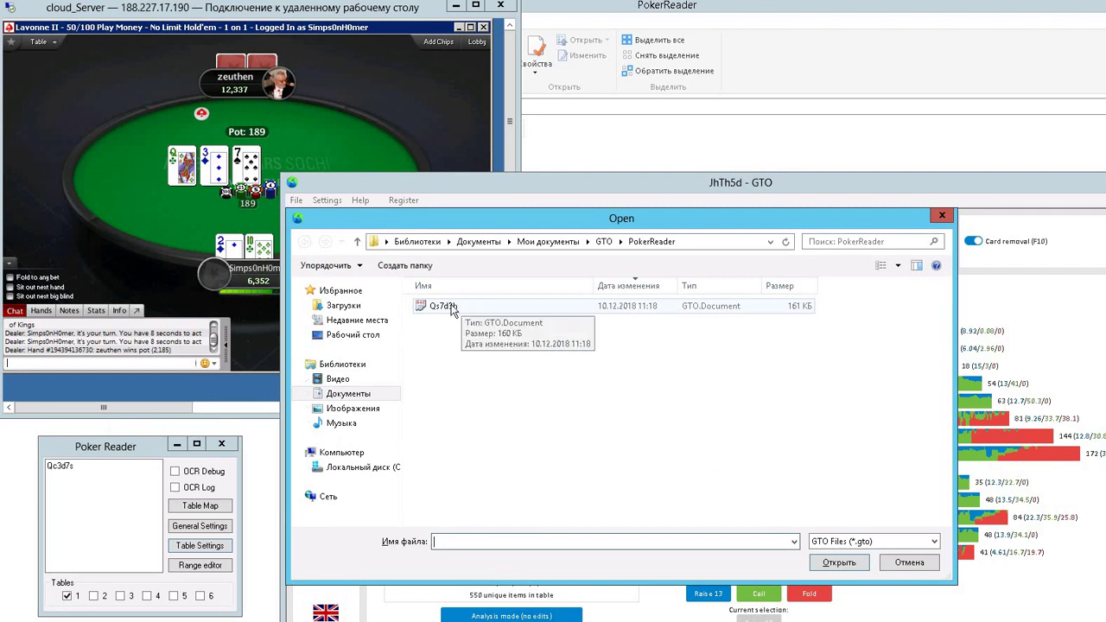
double_click(442, 306)
left_click(750, 451)
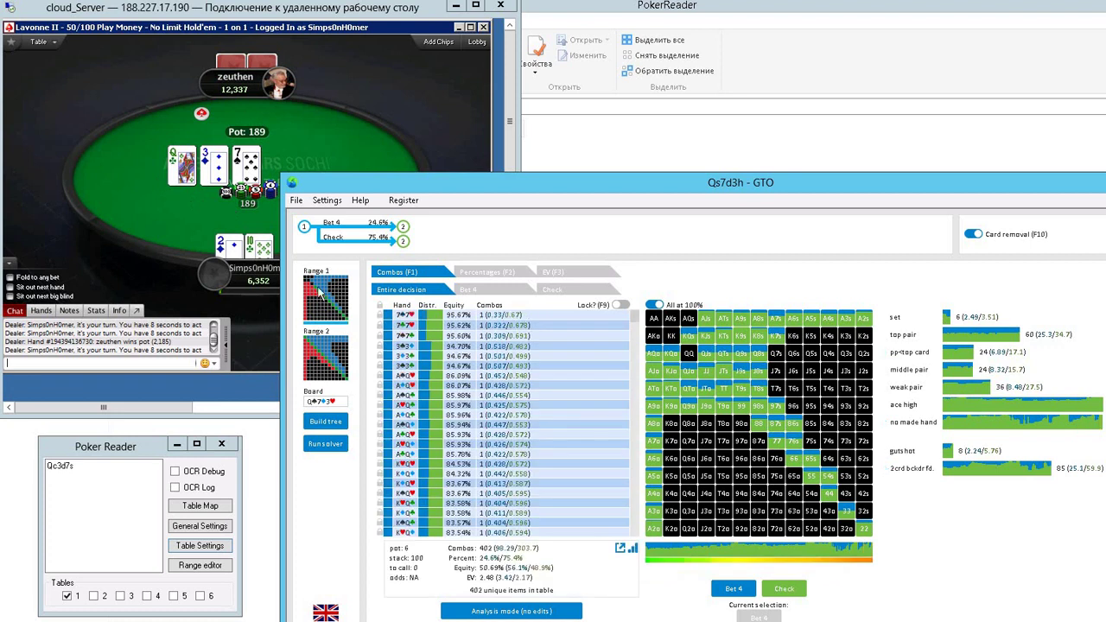
Step: Check the flop, turn and river with ten-two, and shift the GTO window slightly lower on the desktop
left_click(352, 356)
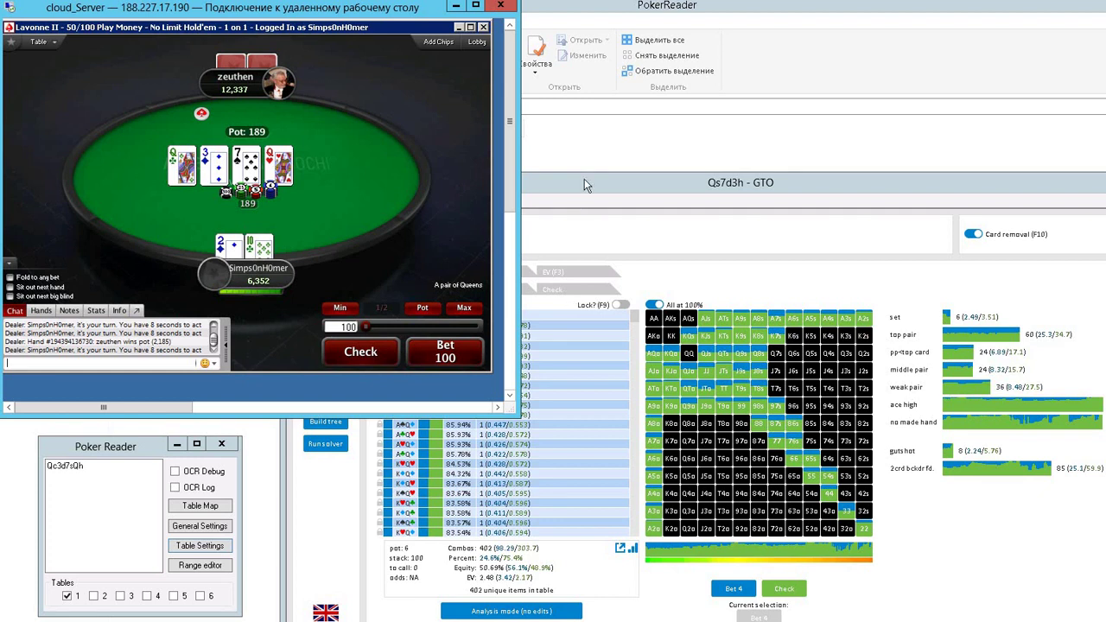
left_click_drag(584, 185, 582, 200)
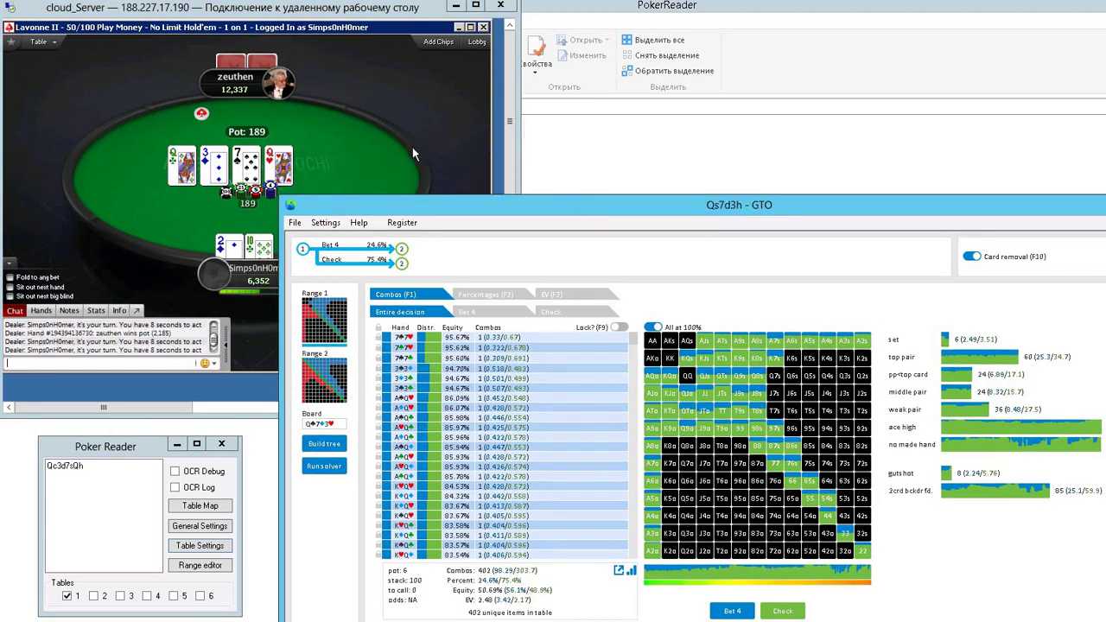
left_click(412, 147)
left_click(367, 355)
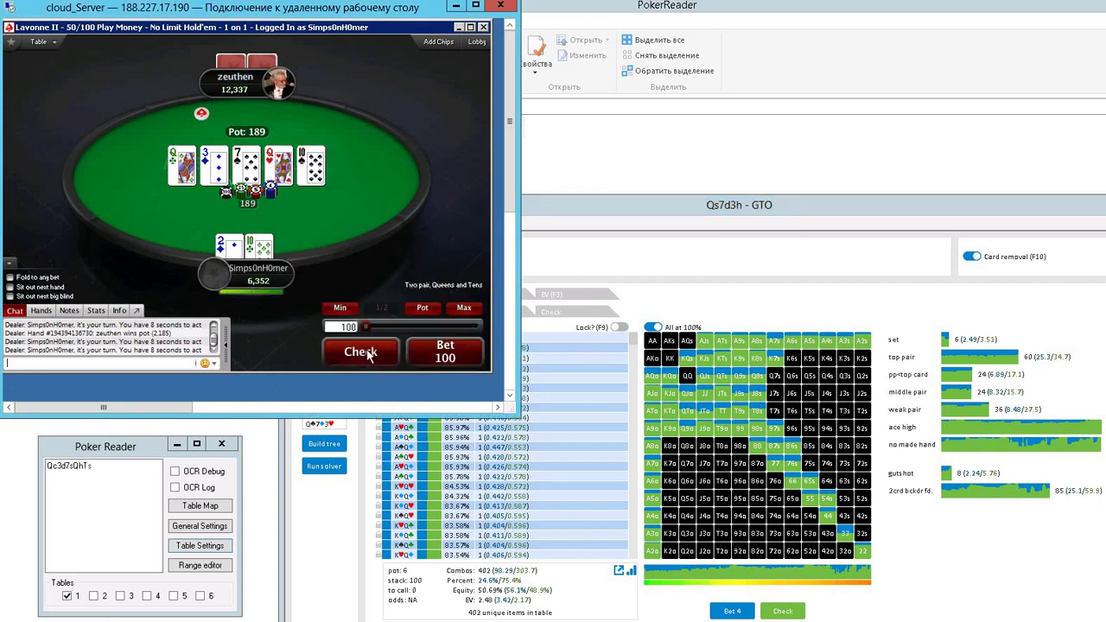
left_click(368, 355)
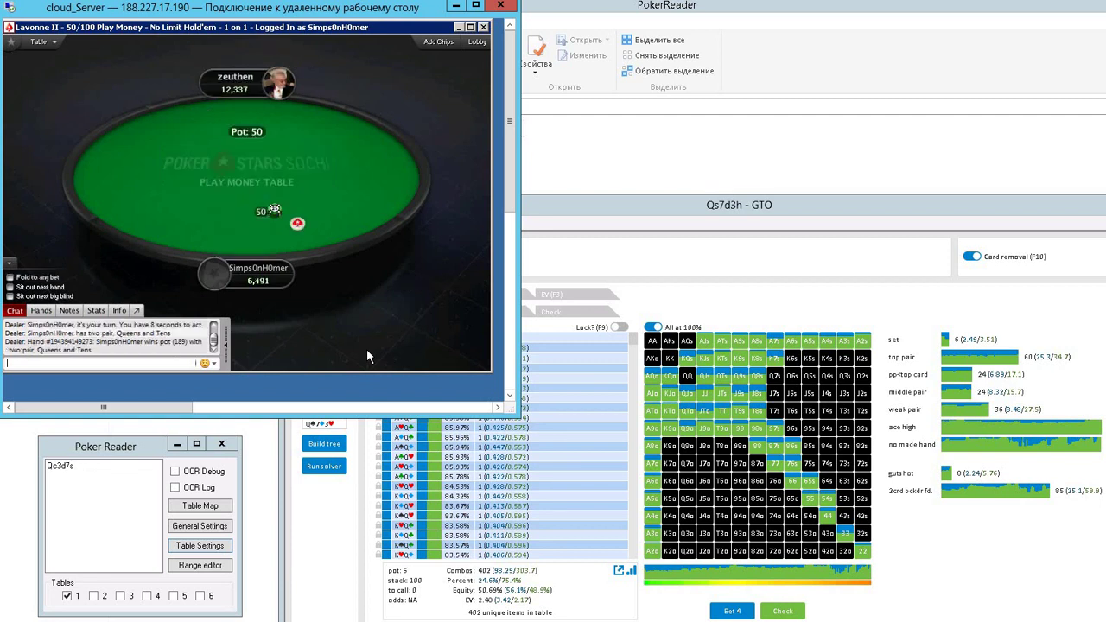
Step: Raise preflop in the new hand, and check the big blind with queen-nine in the following one
left_click(453, 358)
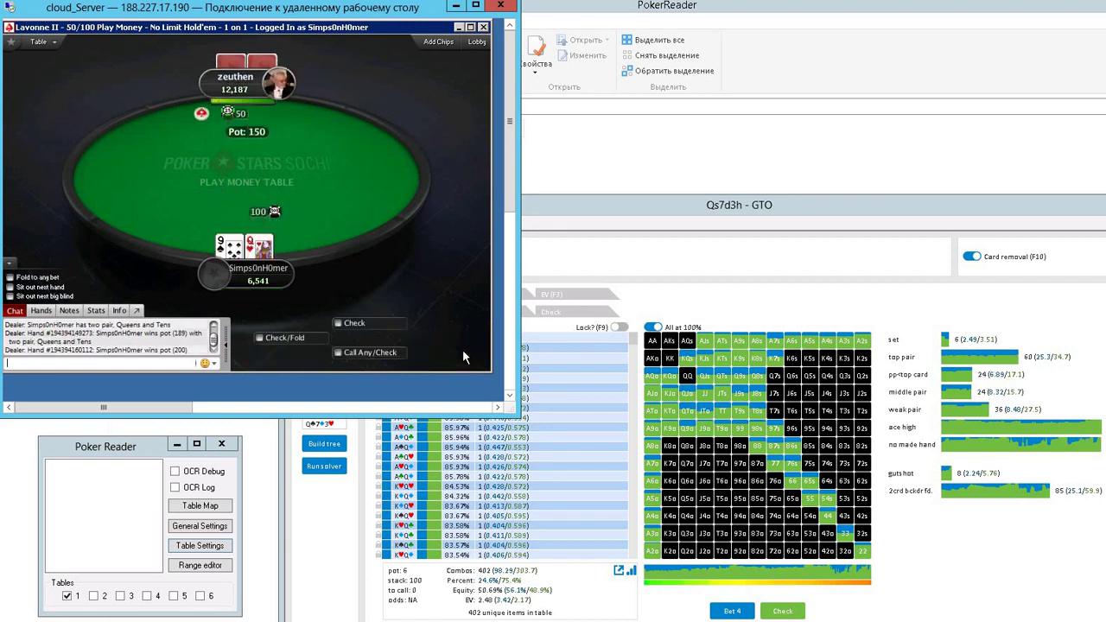
left_click(361, 351)
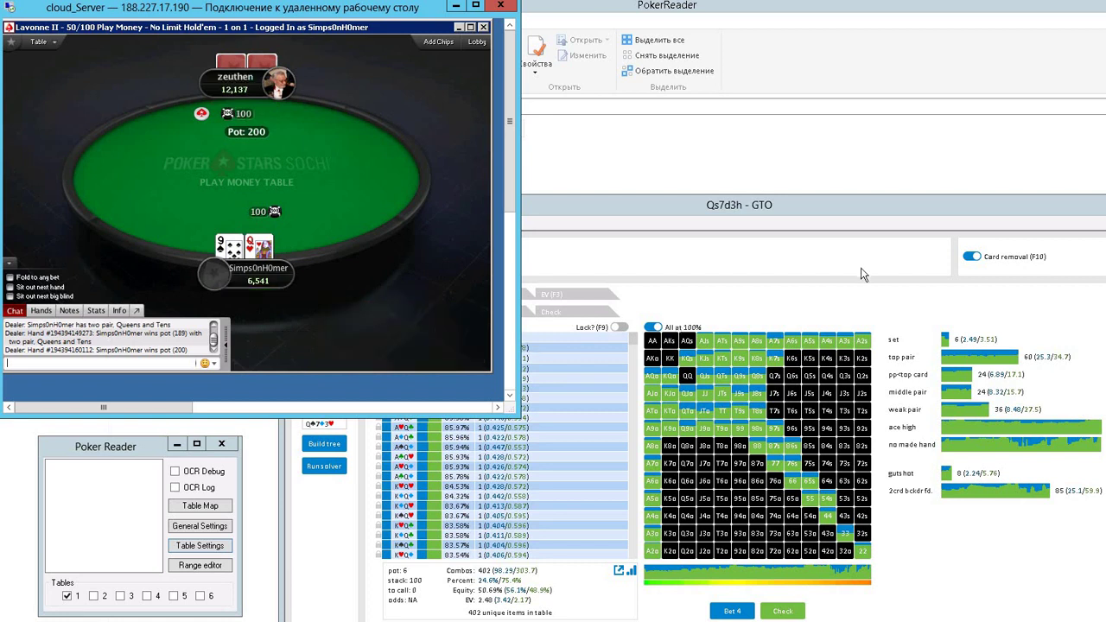
Step: Open the 9s8d4h solution from the PokerReader folder in GTO without saving changes to Qs7d3h
left_click(812, 295)
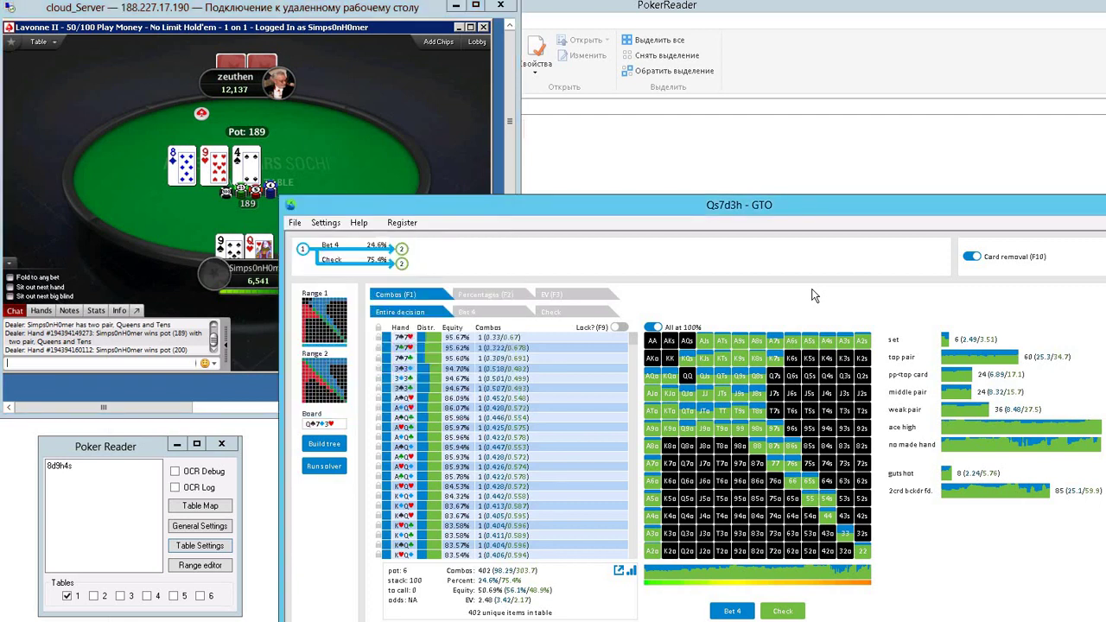
key("ctrl+o")
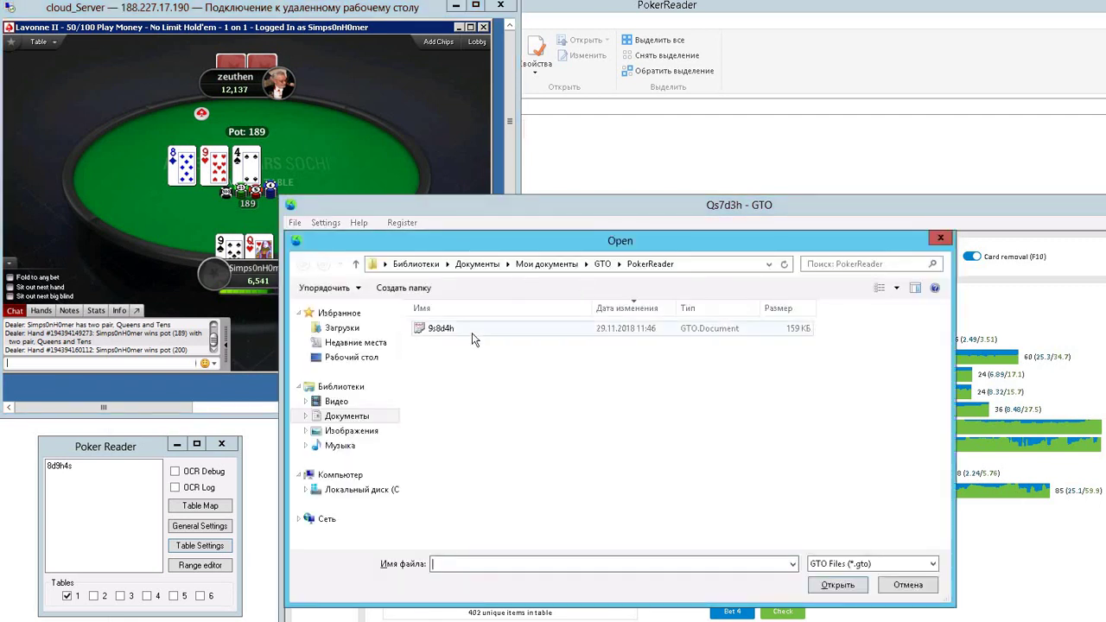
double_click(472, 333)
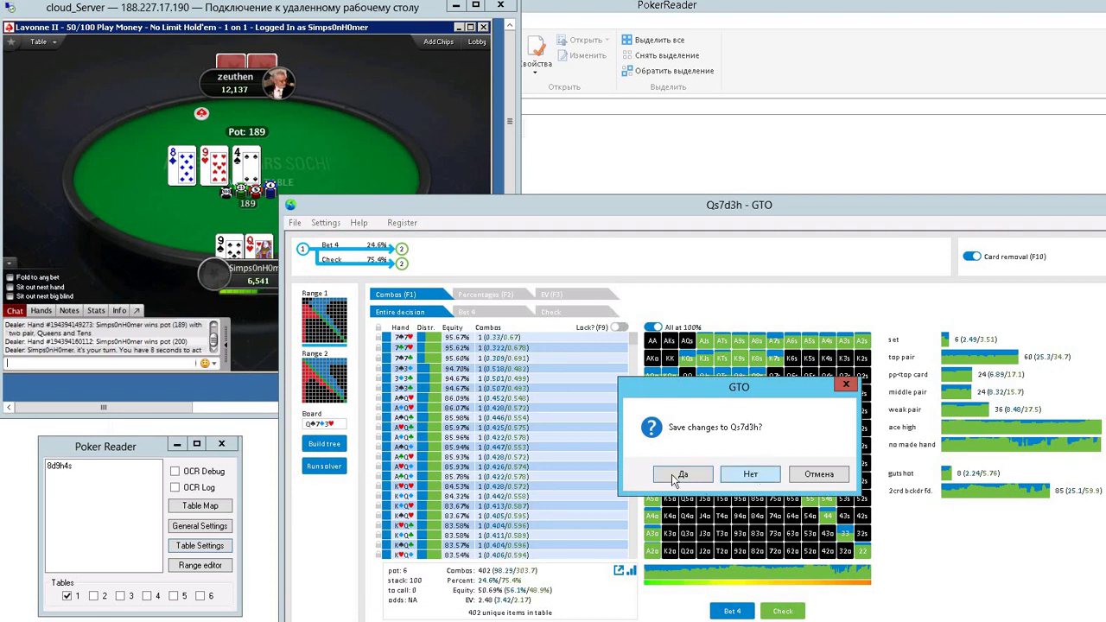
left_click(751, 476)
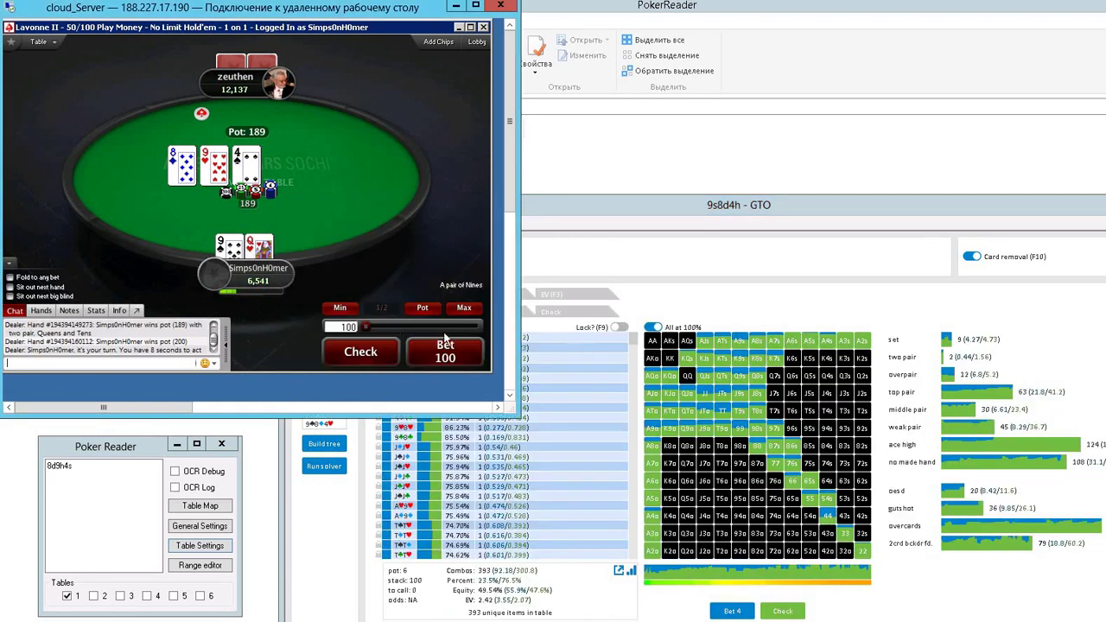
Step: Bet 100 on the flop with queen-nine, and filter the GTO solution to top pair hands
left_click(461, 352)
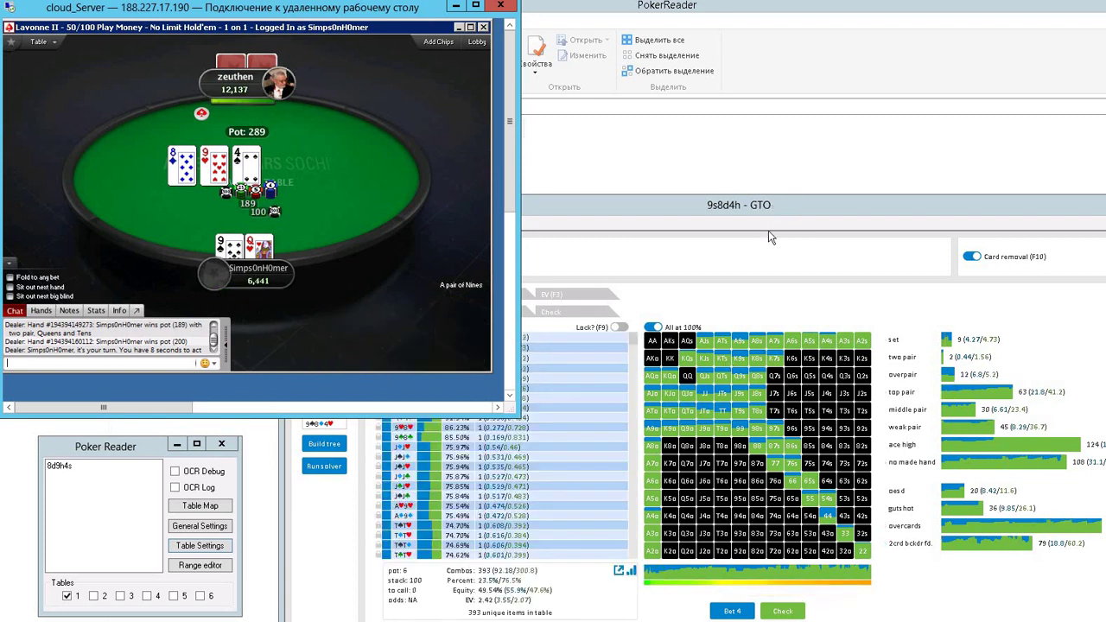
left_click(772, 238)
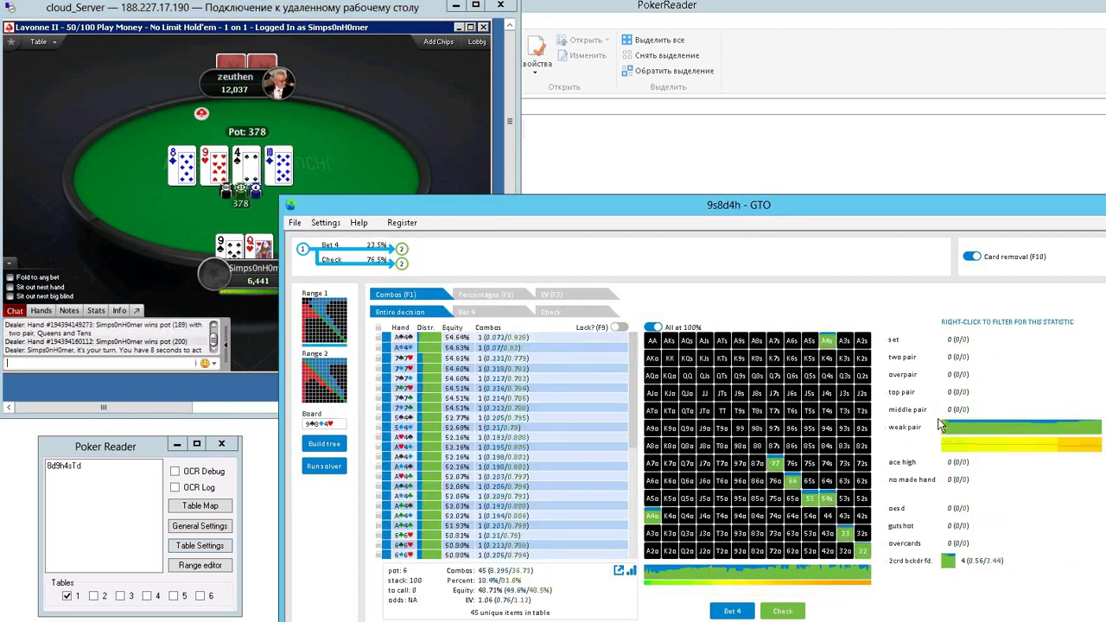
left_click(903, 396)
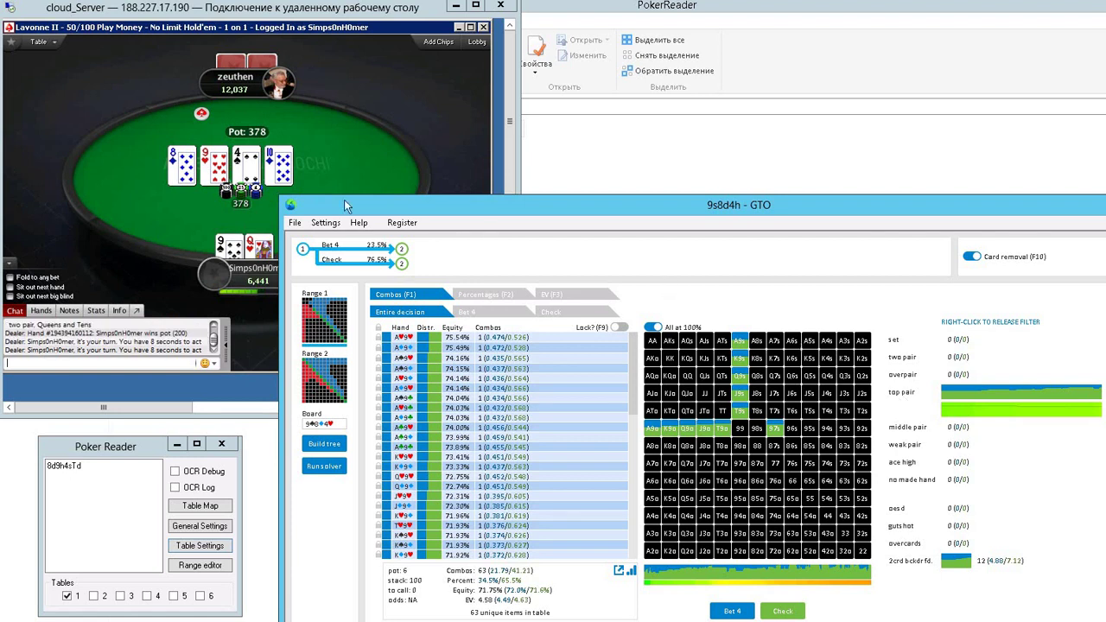
Step: Bet half the pot on the turn with queen-nine, and check the river
left_click(179, 211)
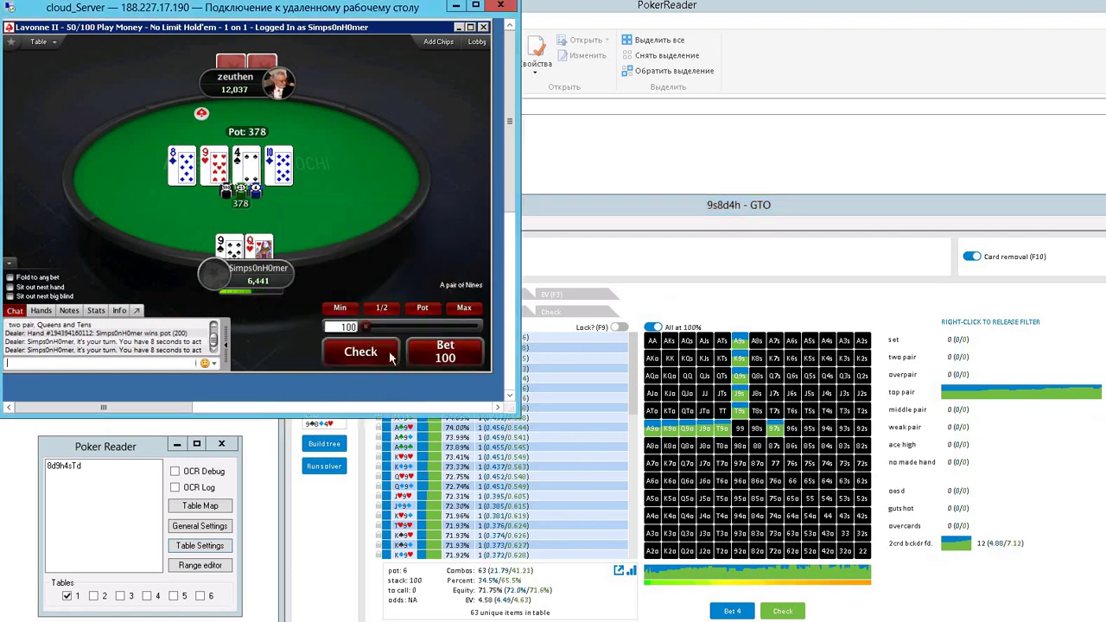
left_click(380, 308)
left_click(448, 363)
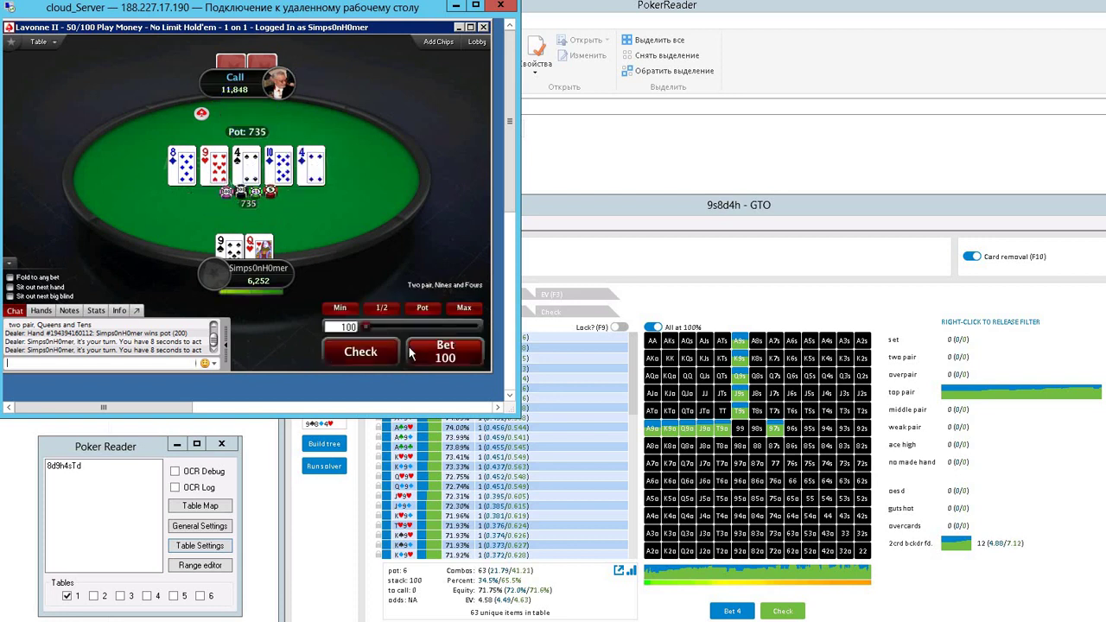
left_click(375, 357)
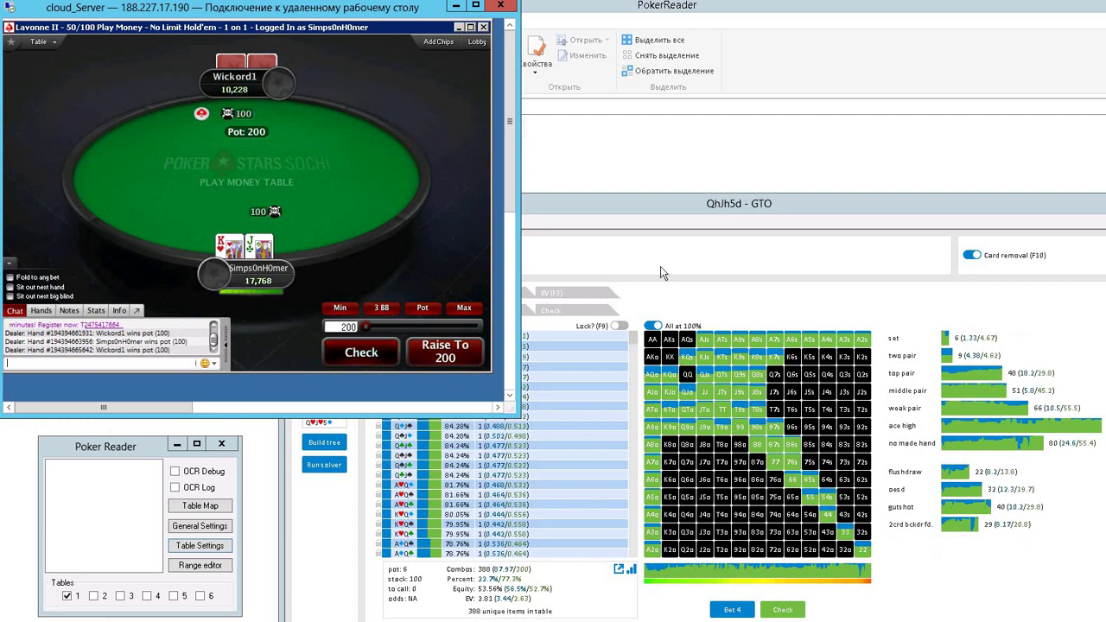
Step: Open the Qh9hQd solution from the PokerReader folder in GTO without saving changes to QhJh5d
left_click(706, 231)
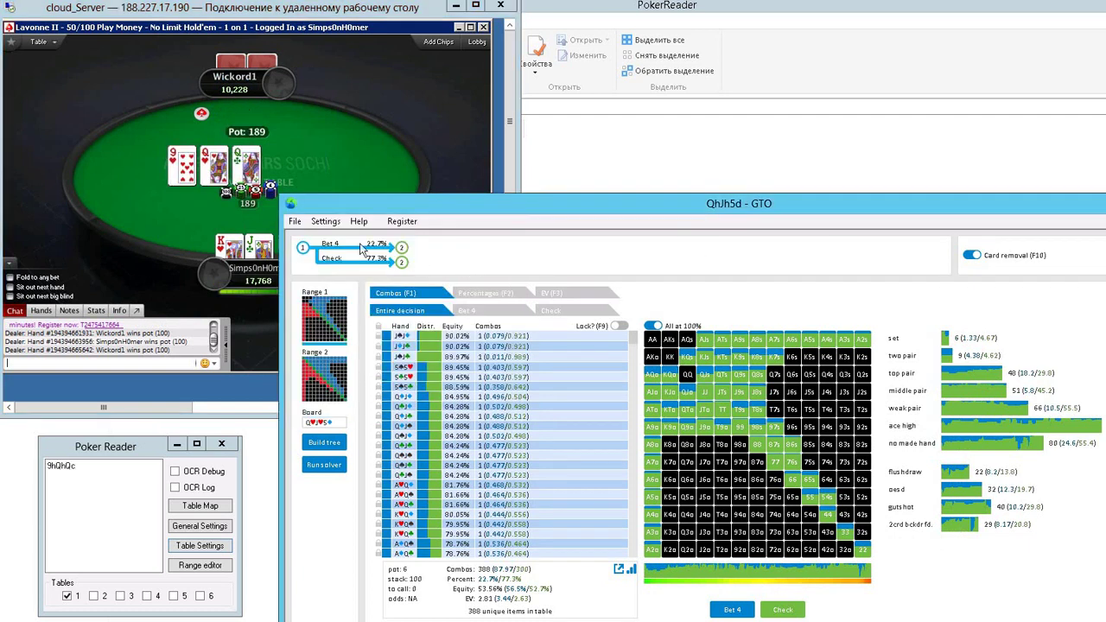
left_click(296, 221)
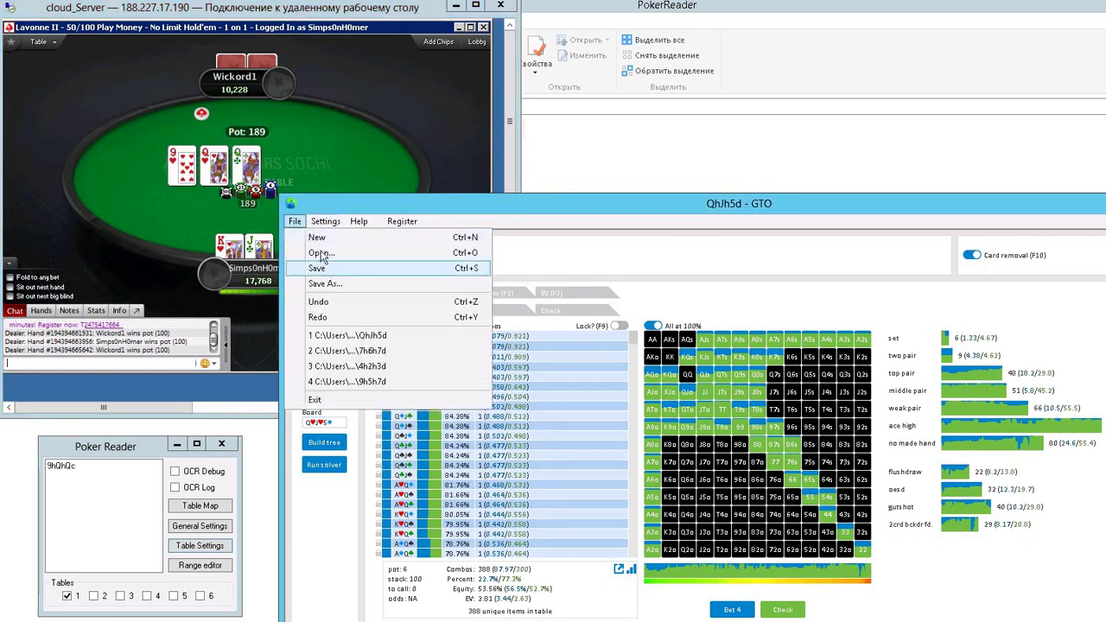
left_click(539, 298)
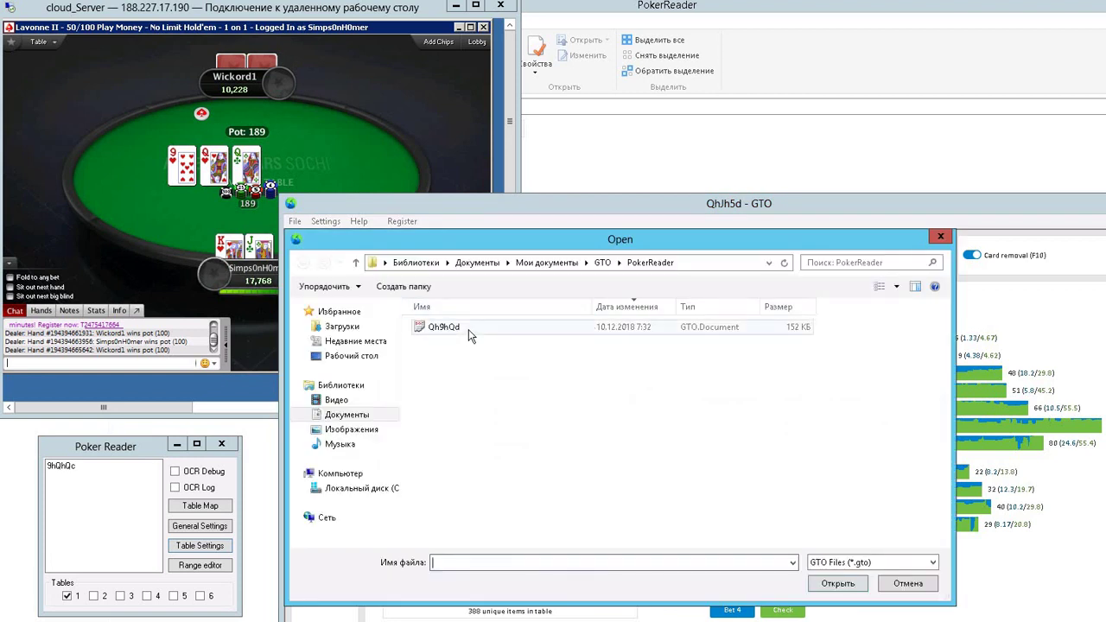
double_click(469, 329)
left_click(750, 476)
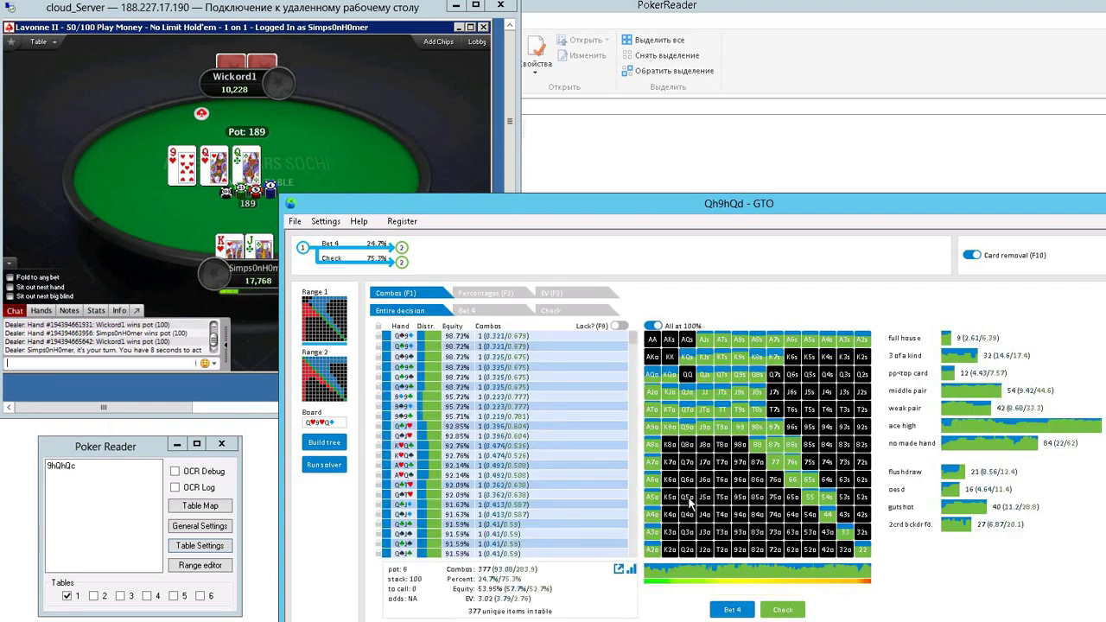
Step: Check the flop with king-jack, and show player 2's response to Bet 4 in the GTO decision tree
left_click(200, 210)
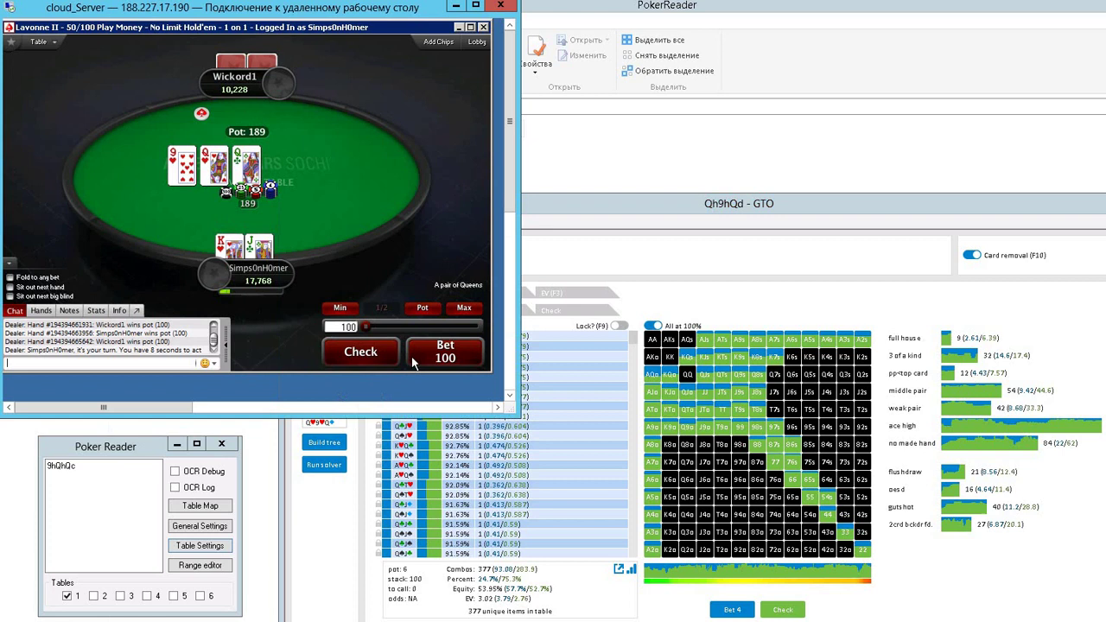
left_click(359, 337)
left_click(529, 242)
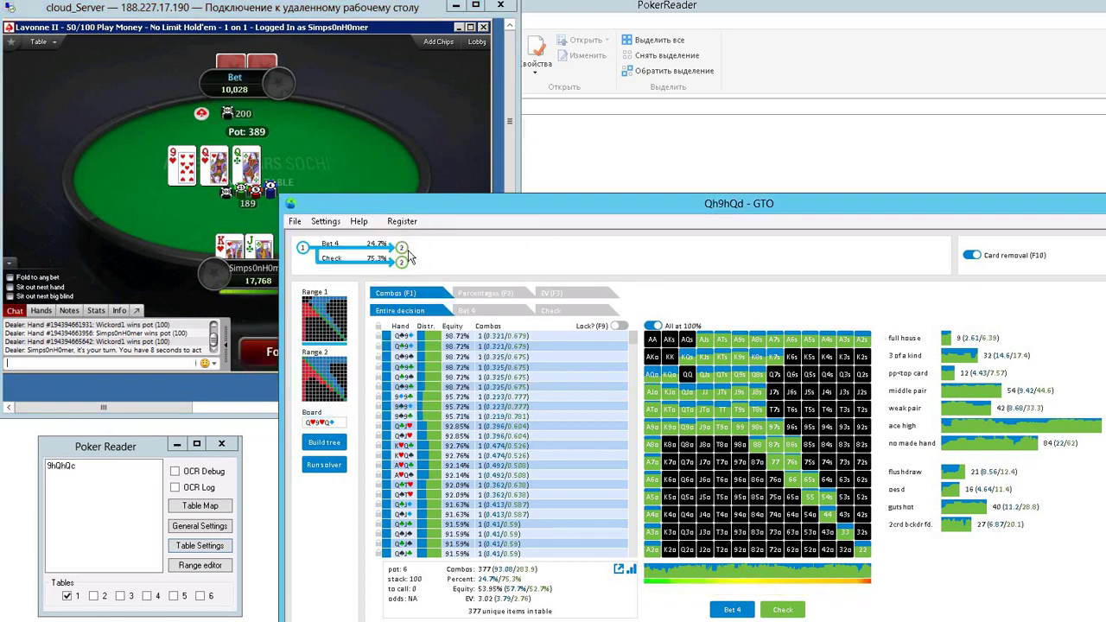
left_click(403, 250)
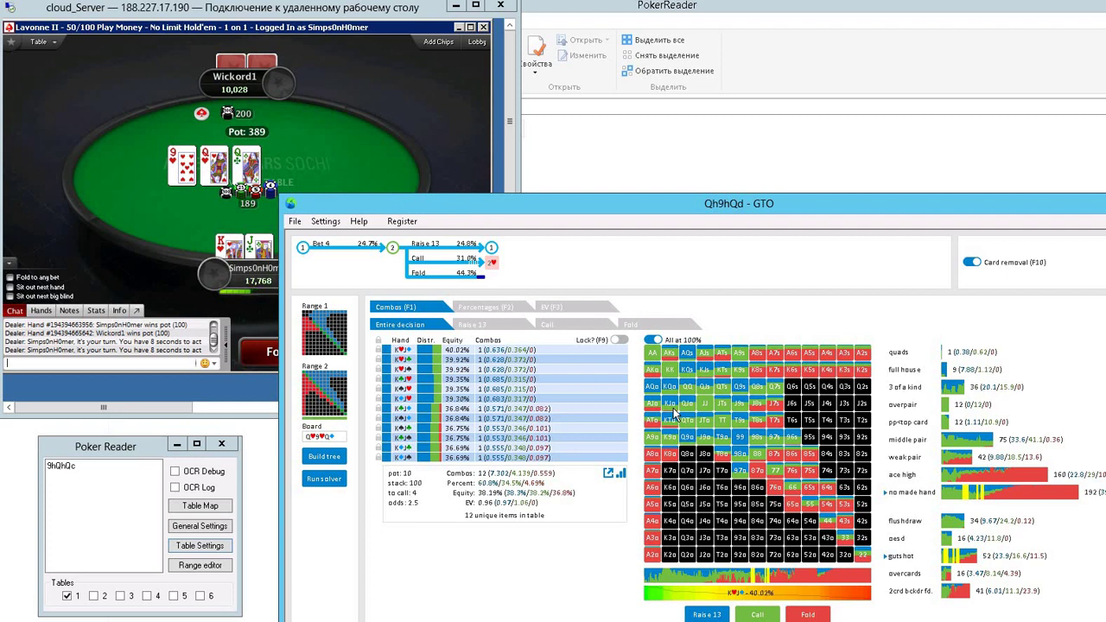
Step: Call the 200 flop bet with king-jack, and check the turn and river
left_click(174, 260)
left_click(364, 358)
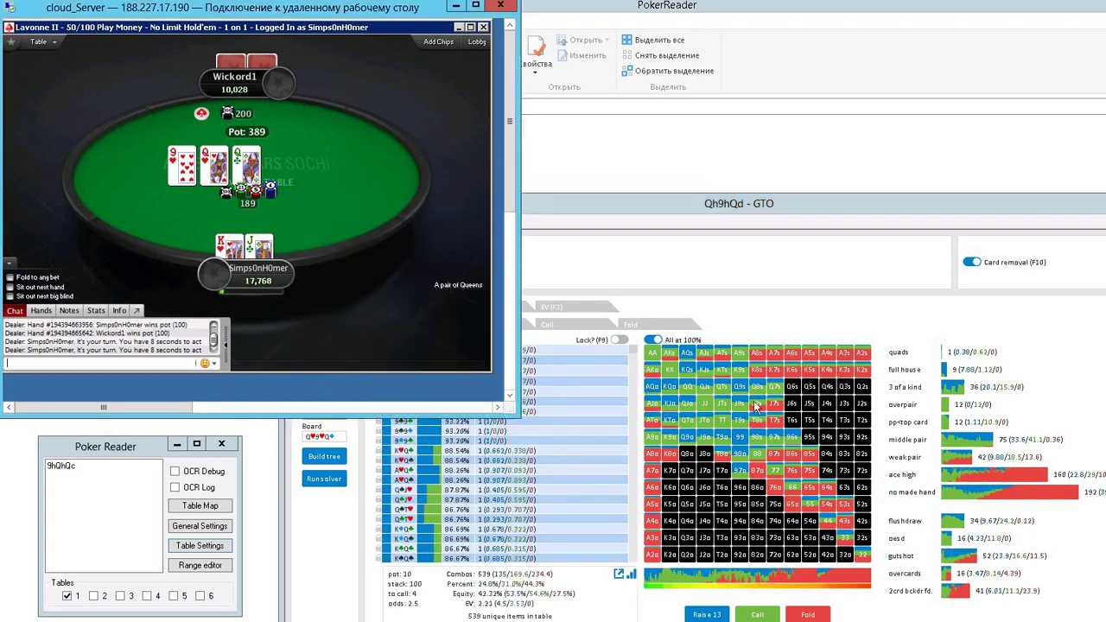
left_click(671, 399)
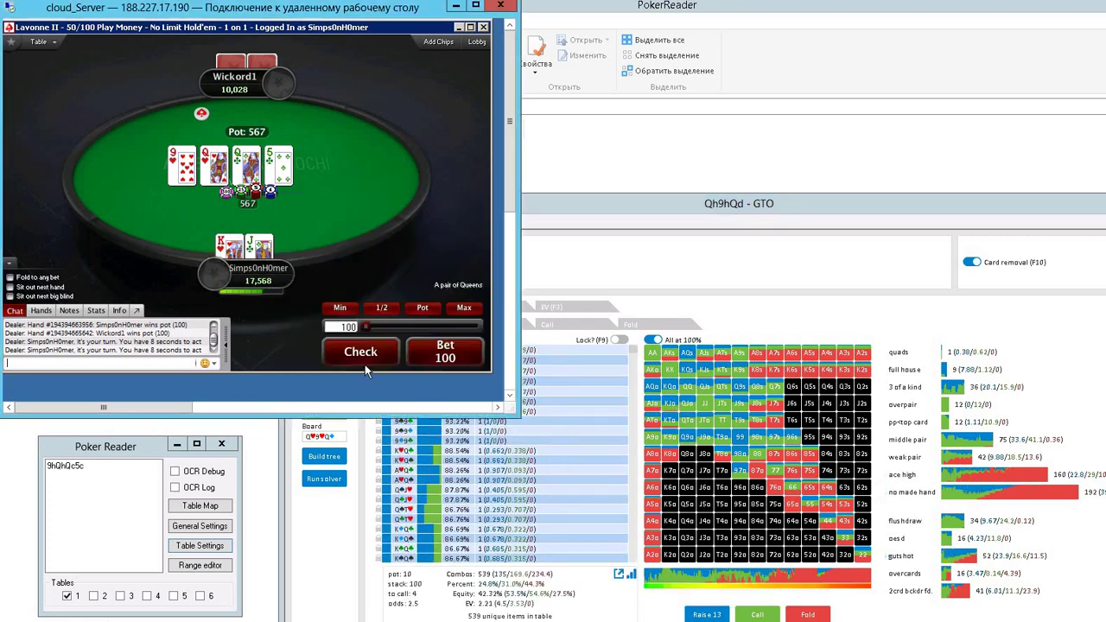
left_click(364, 363)
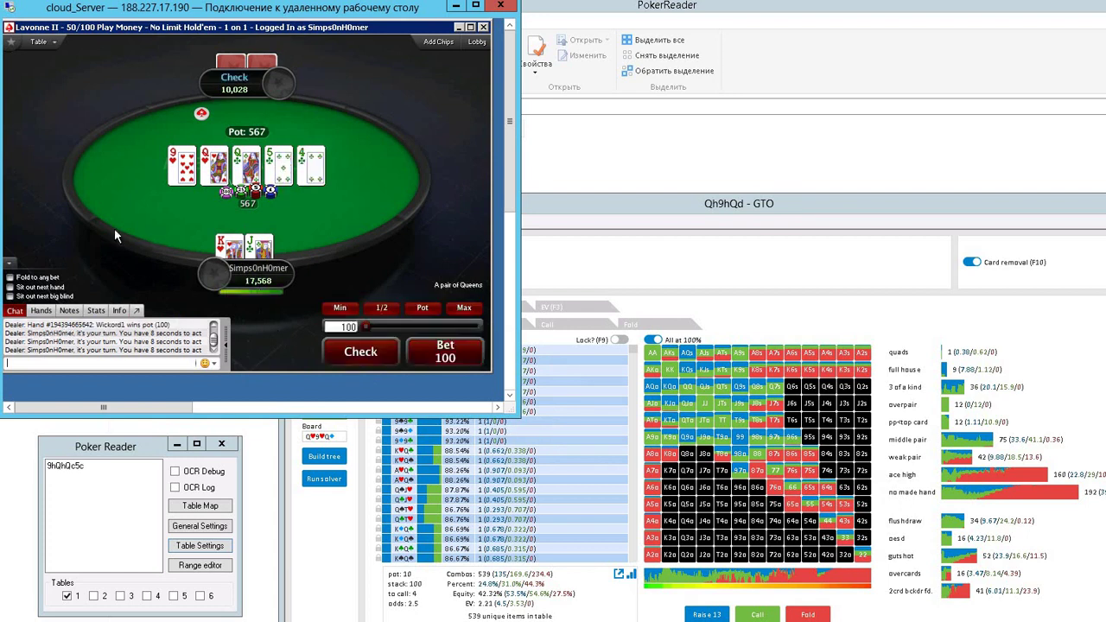
left_click(368, 361)
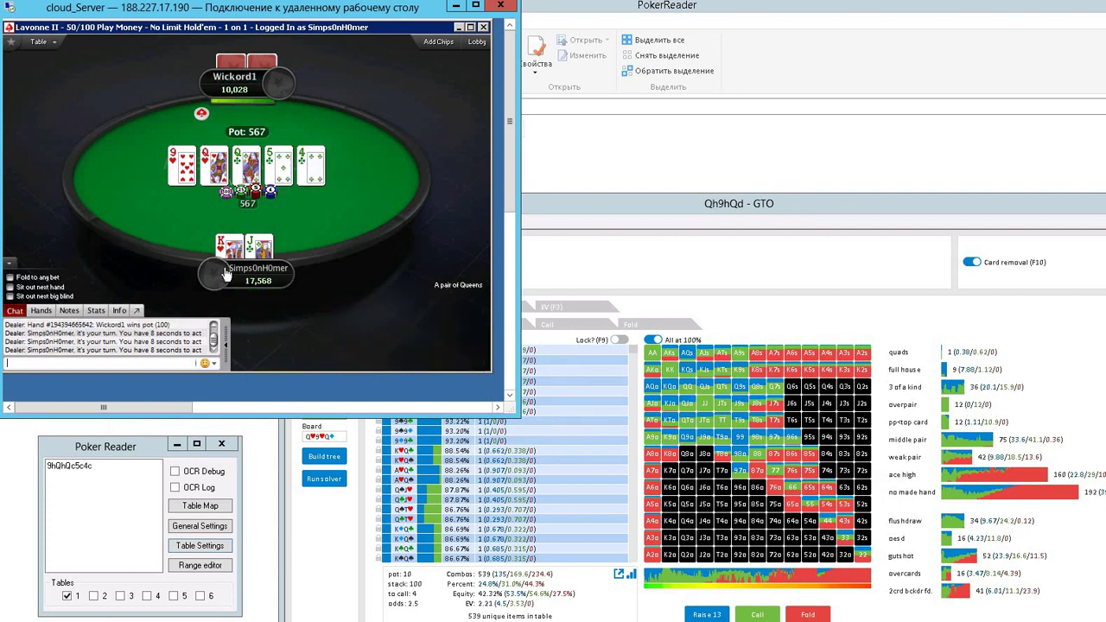